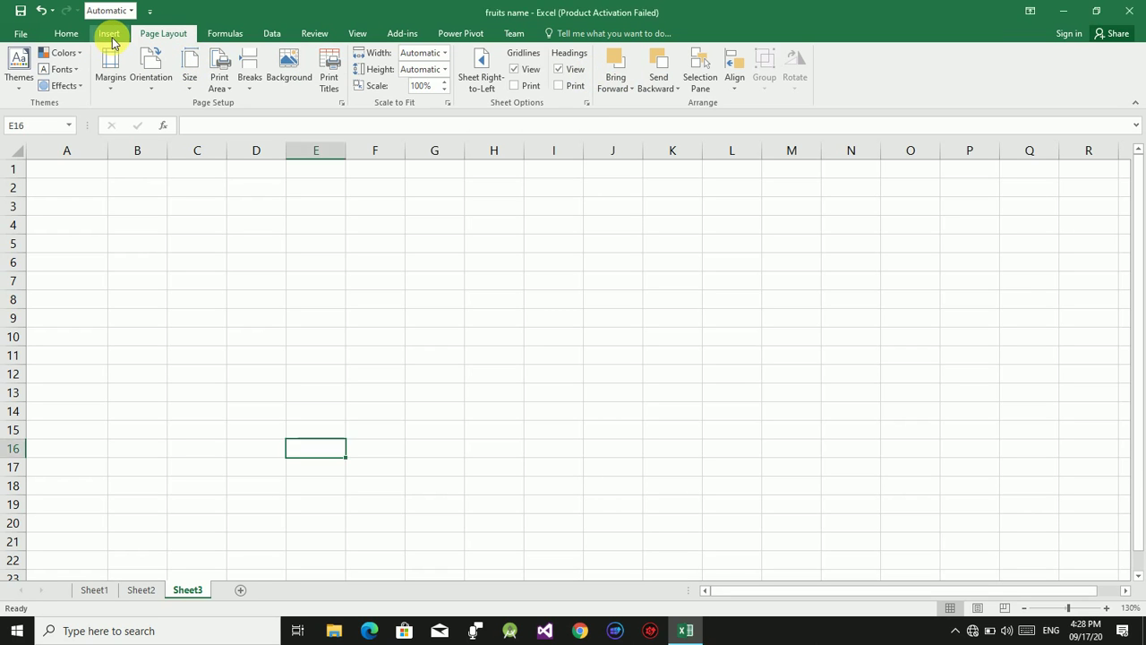
Insert a rectangle about 3.99" wide and 1.88" high over cells E4:J12 and apply the gray filled shape style
click(109, 36)
click(222, 77)
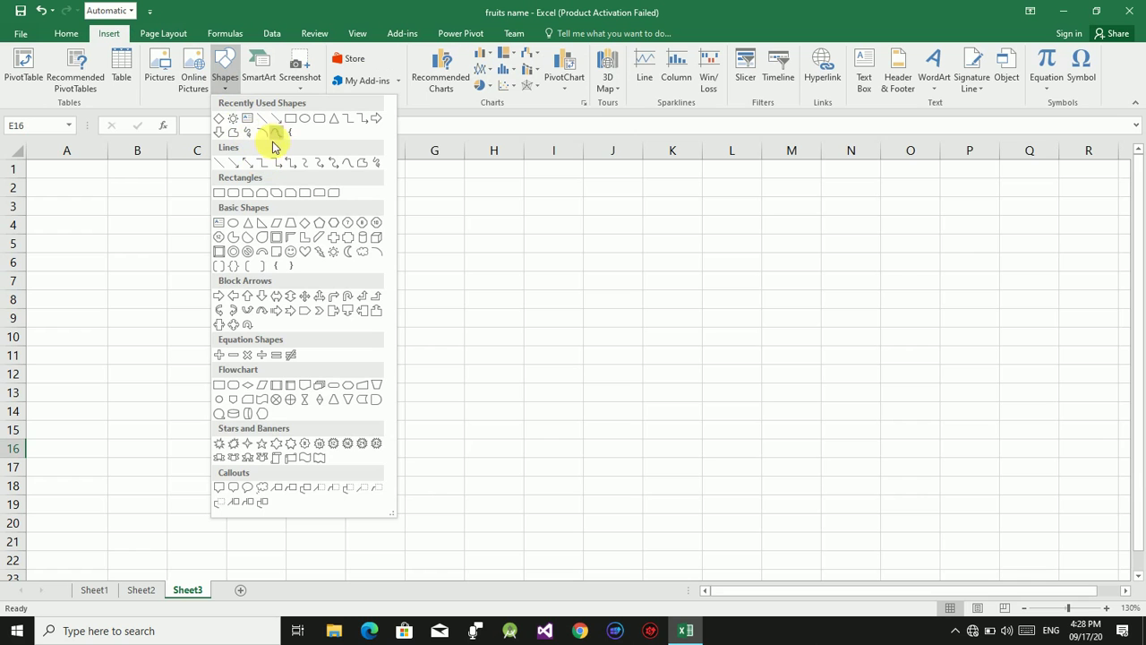
click(289, 123)
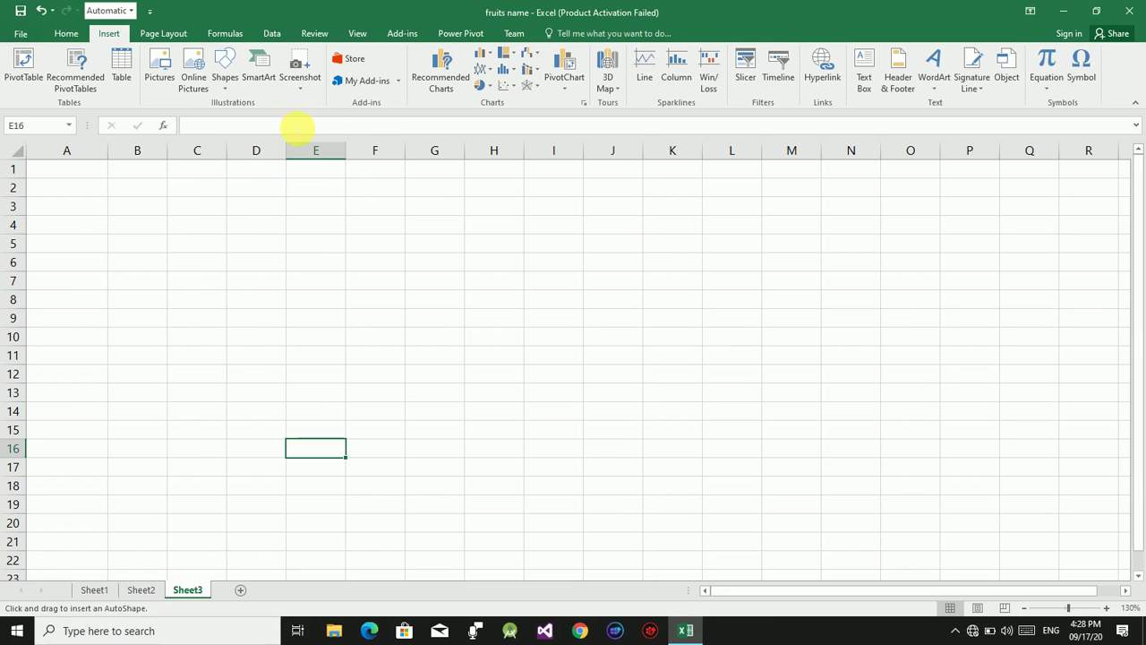
mouse_move(279, 211)
mouse_down()
mouse_move(441, 351)
mouse_move(630, 392)
mouse_up()
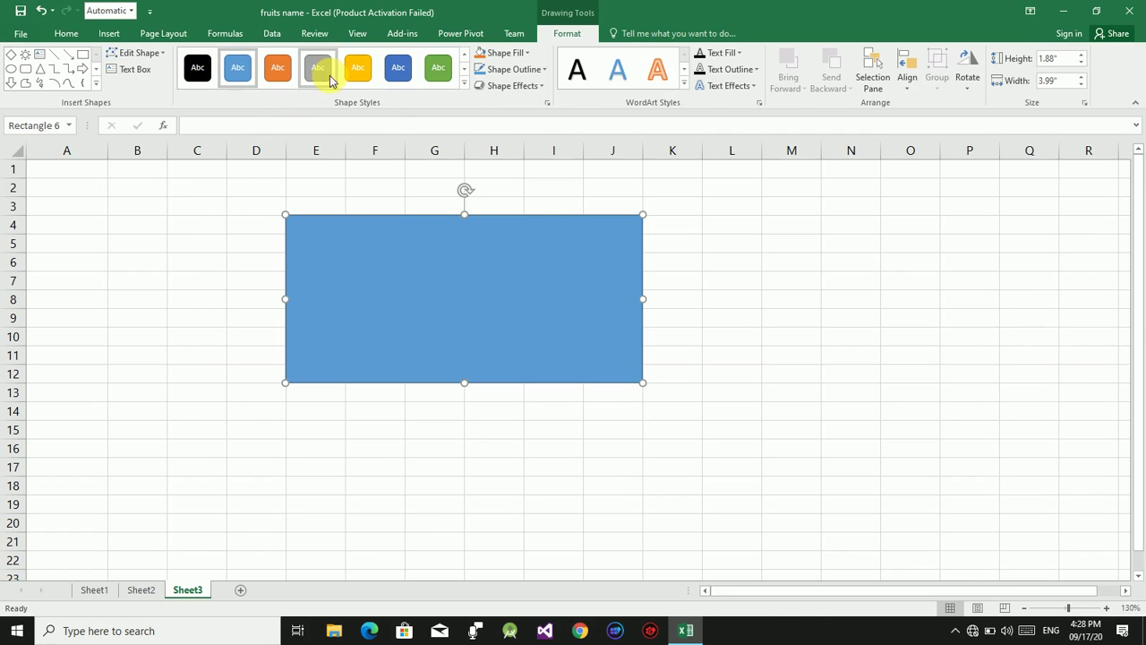
click(319, 69)
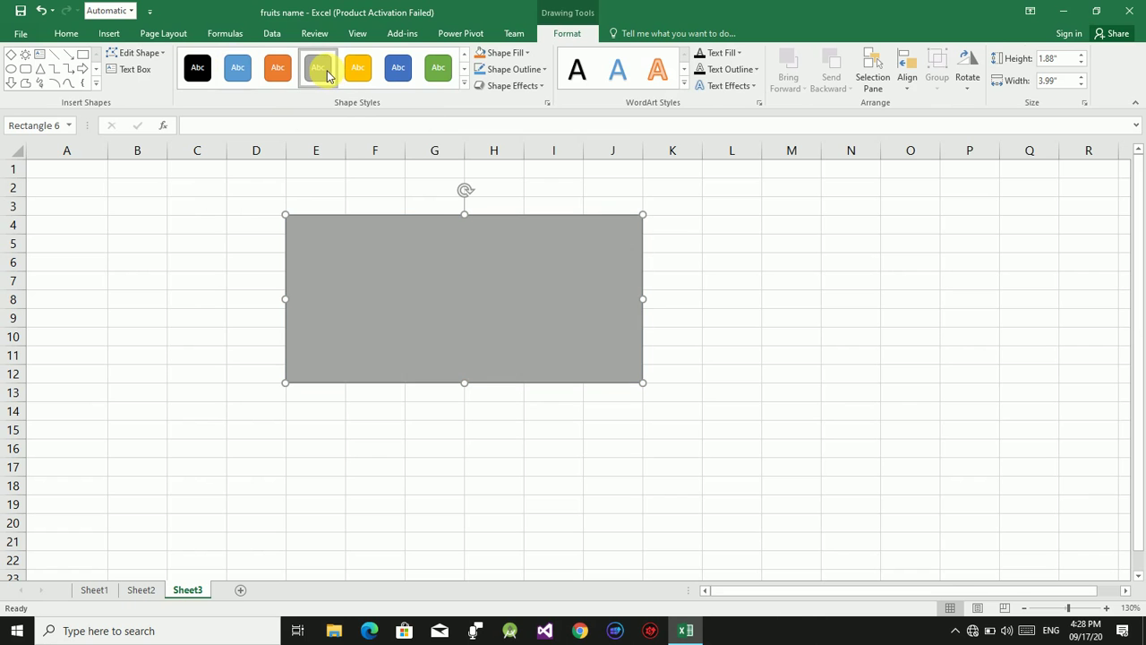
Insert an oval about 5.32" wide and 1.04" high across the middle of the rectangle and apply the black filled shape style
click(109, 34)
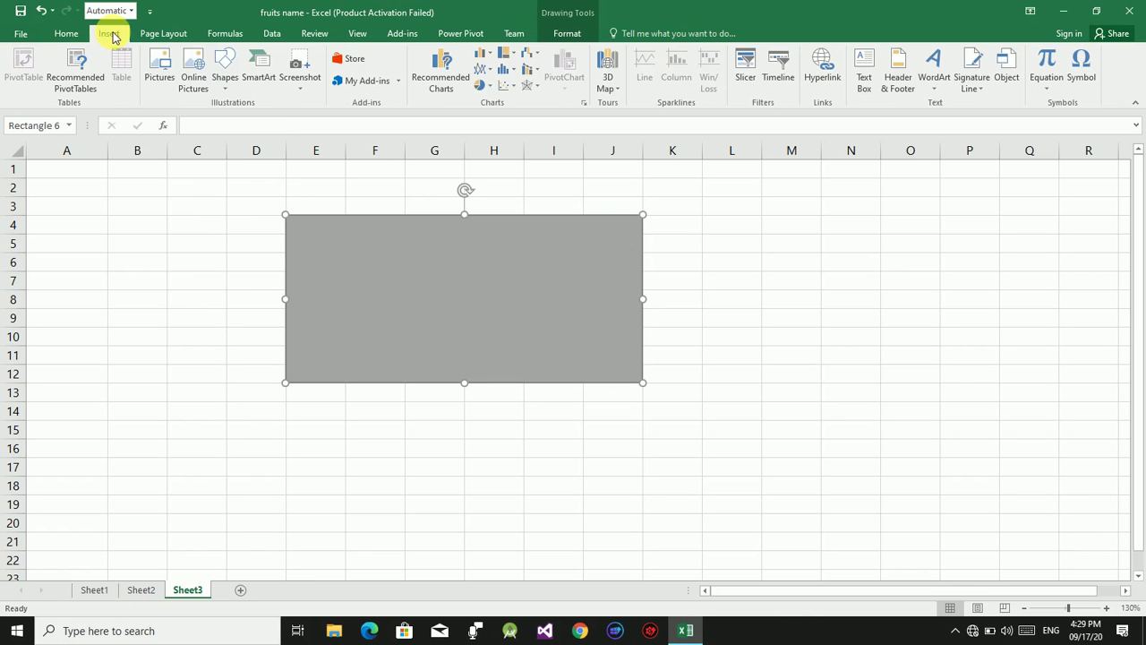
click(227, 82)
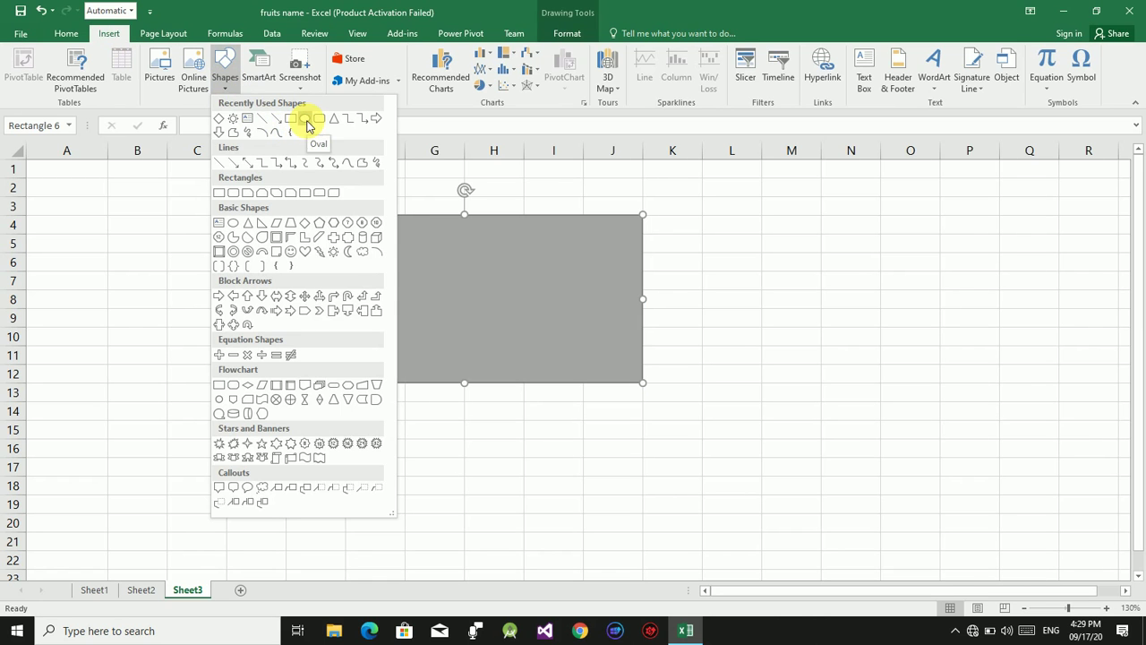
click(304, 119)
drag(225, 252, 696, 344)
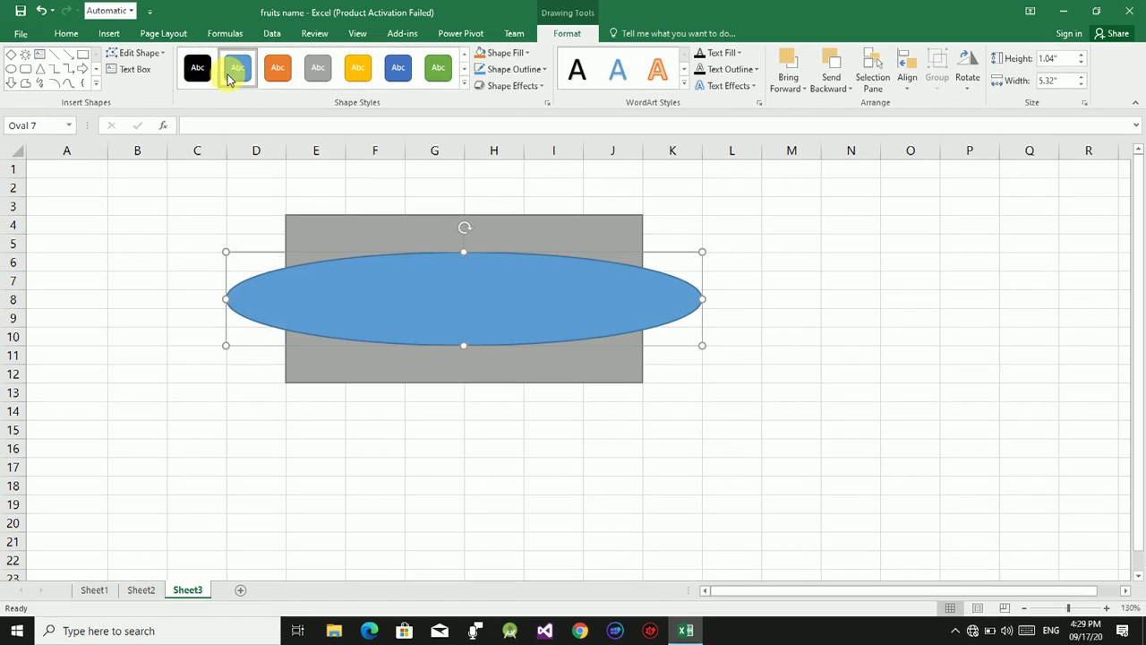
click(197, 67)
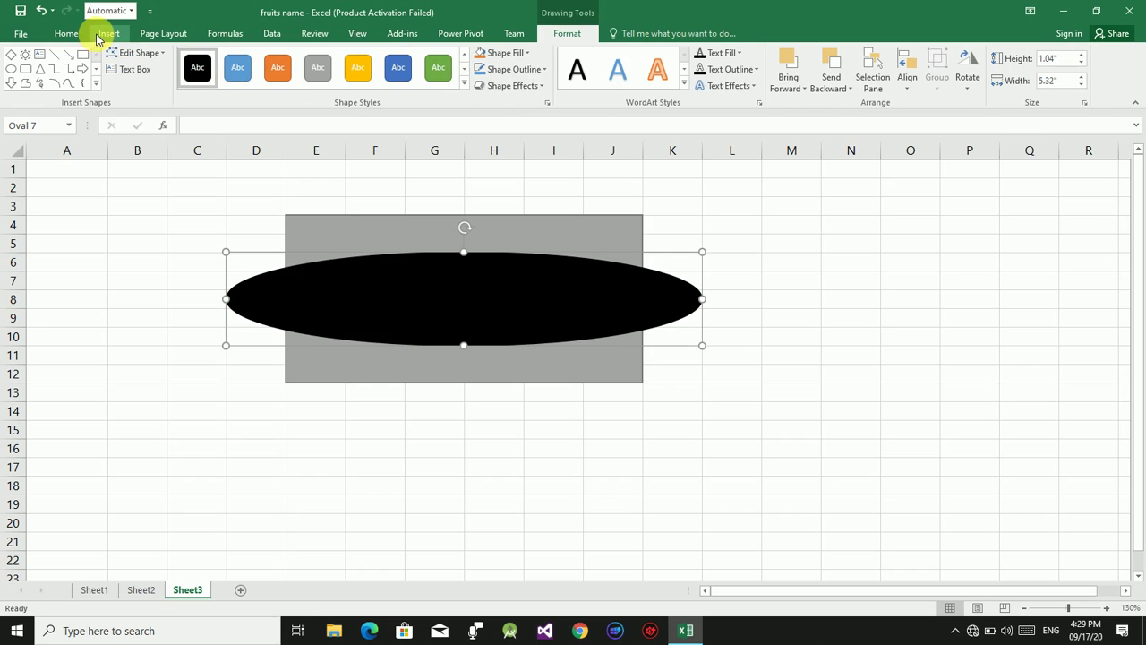
Insert a heart about 2.66" wide and 1.46" high centered over the oval and apply the orange filled shape style
click(99, 34)
click(225, 82)
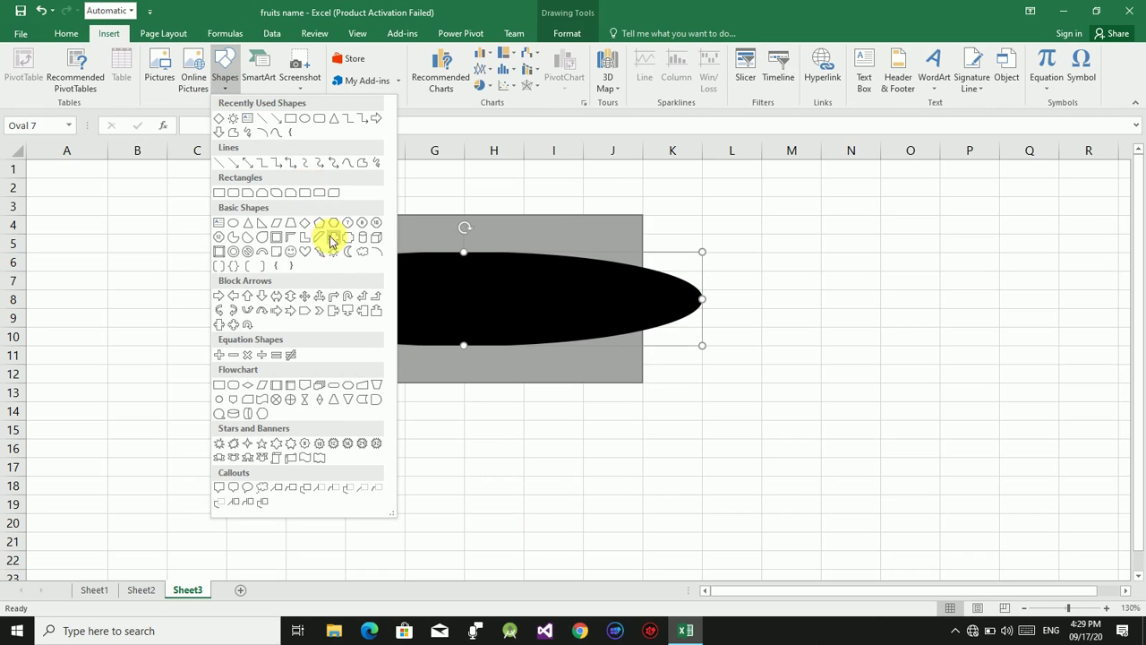
click(305, 252)
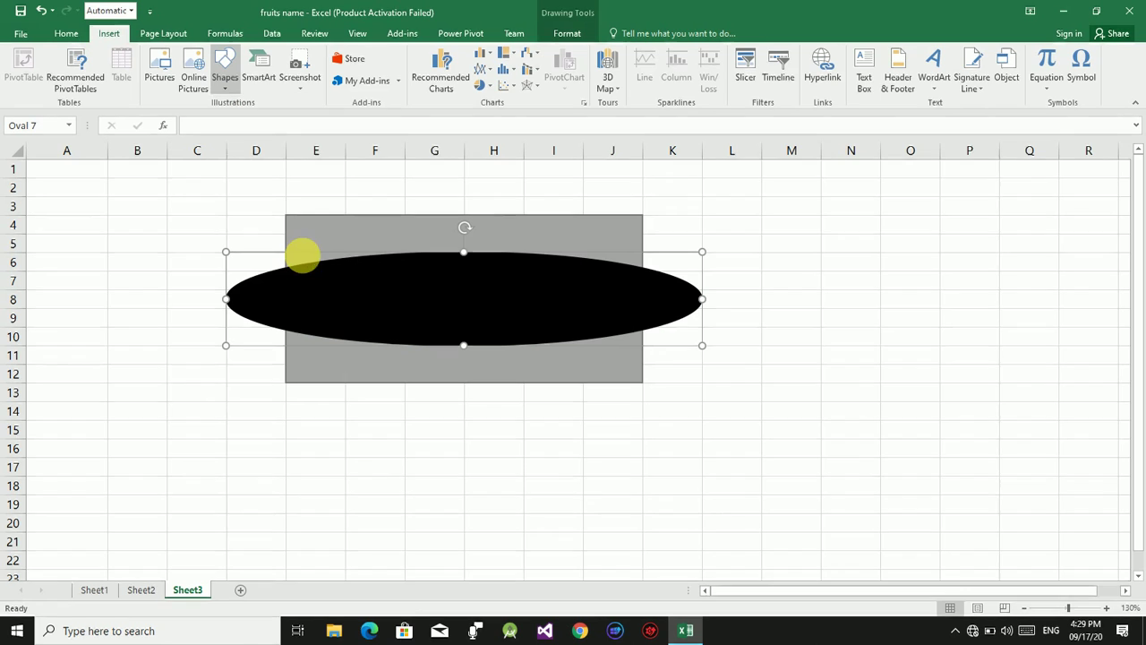
mouse_move(345, 233)
mouse_down()
mouse_move(487, 339)
mouse_move(526, 337)
mouse_move(564, 368)
mouse_move(582, 363)
mouse_up()
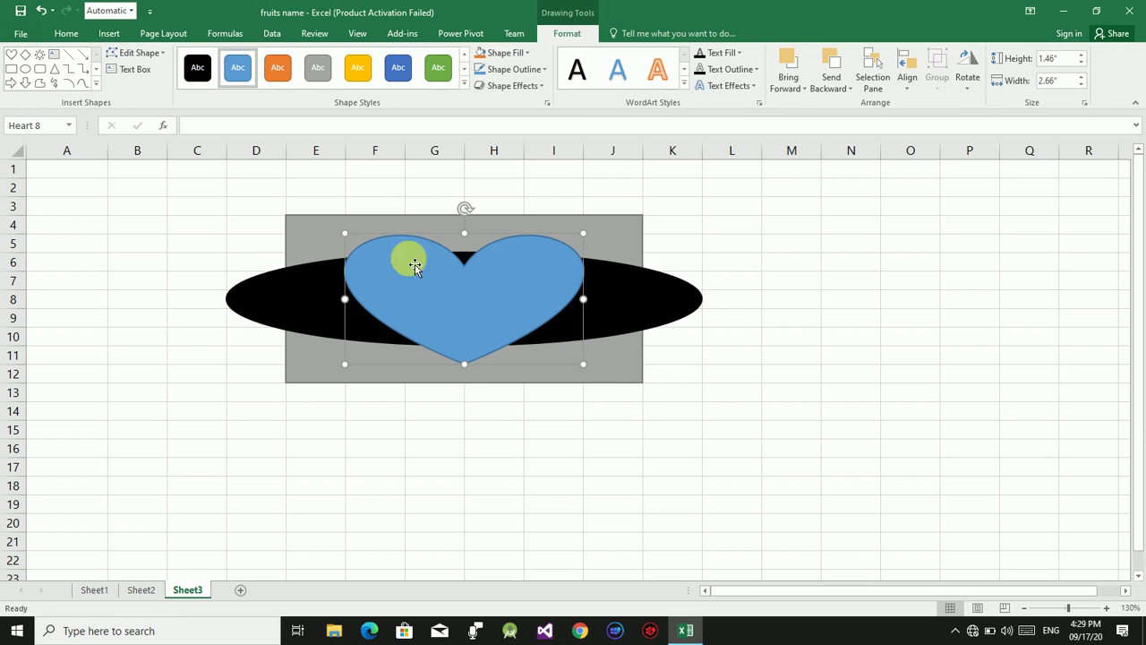
click(351, 71)
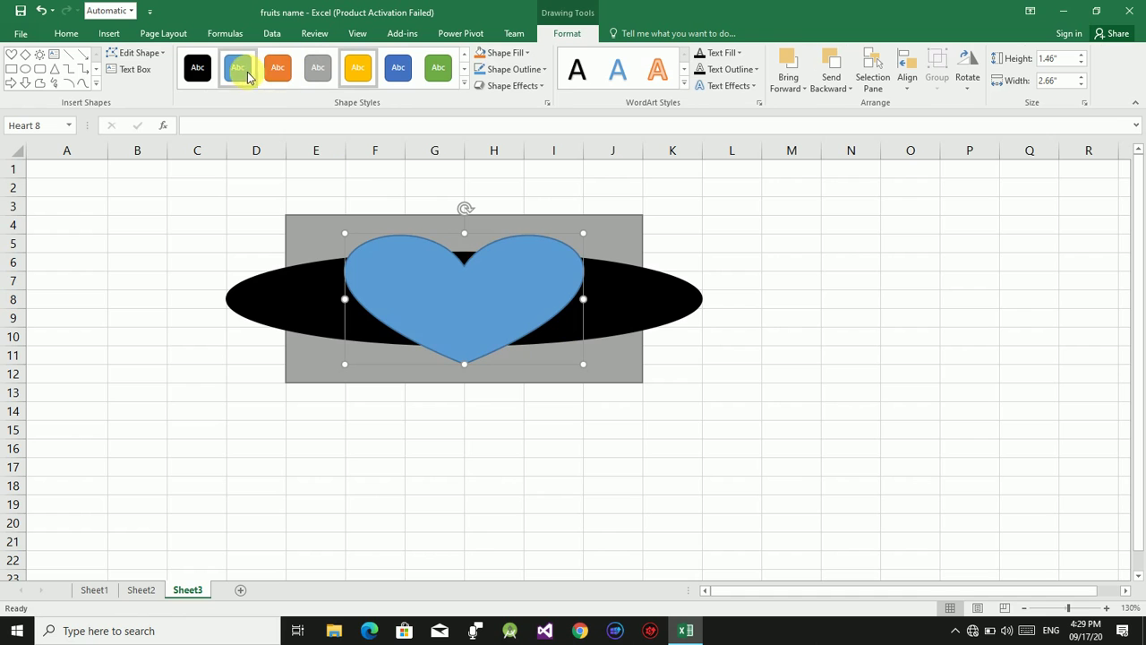
click(280, 75)
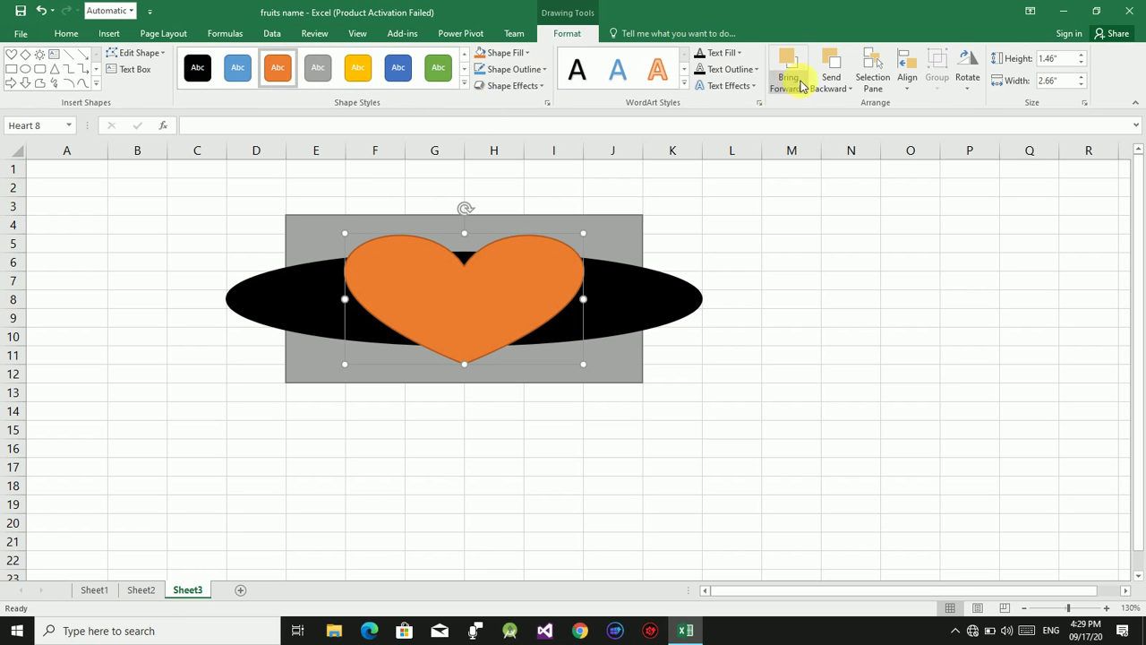
Display the Selection Pane and use it to hide all the shapes and show them all again
click(159, 35)
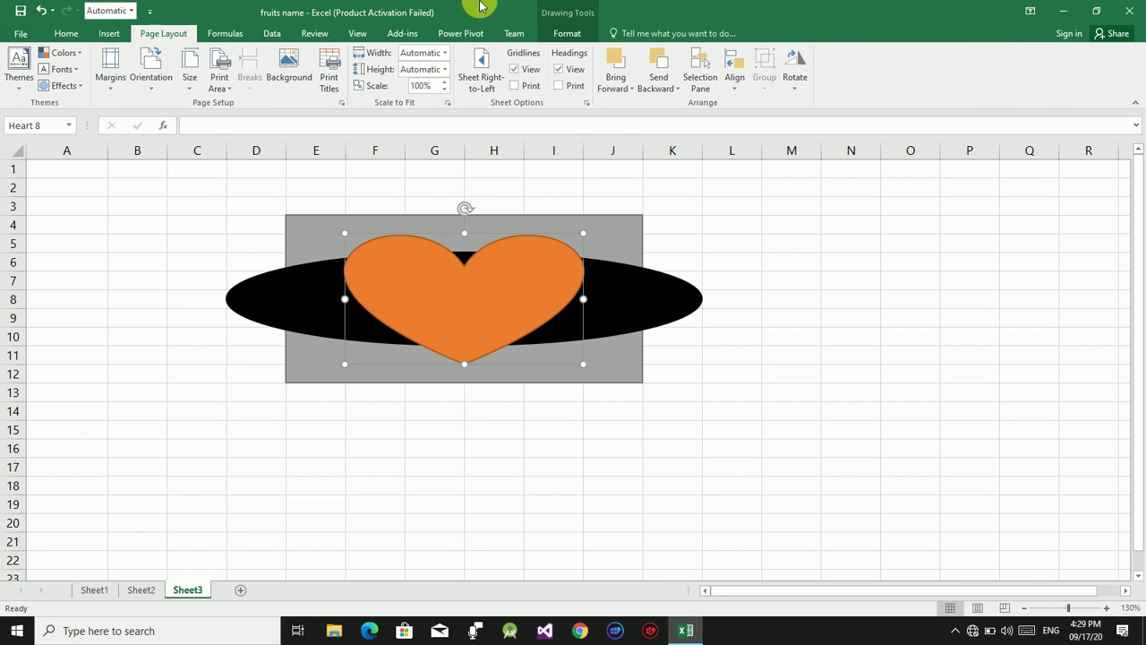
click(701, 81)
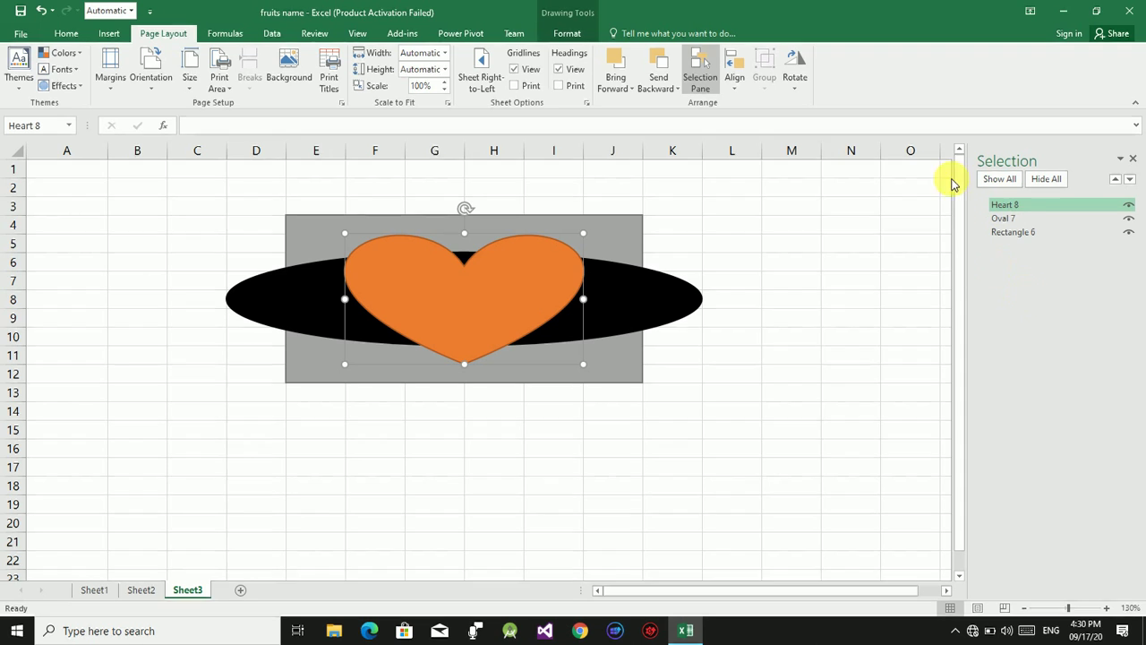
click(1002, 186)
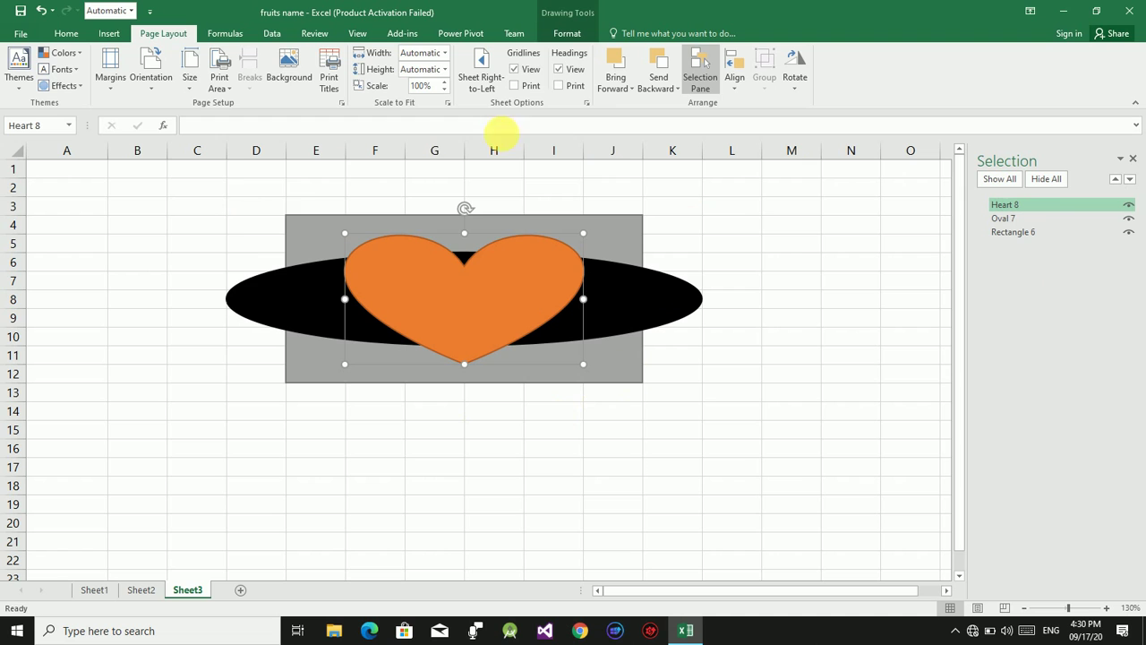
click(1042, 182)
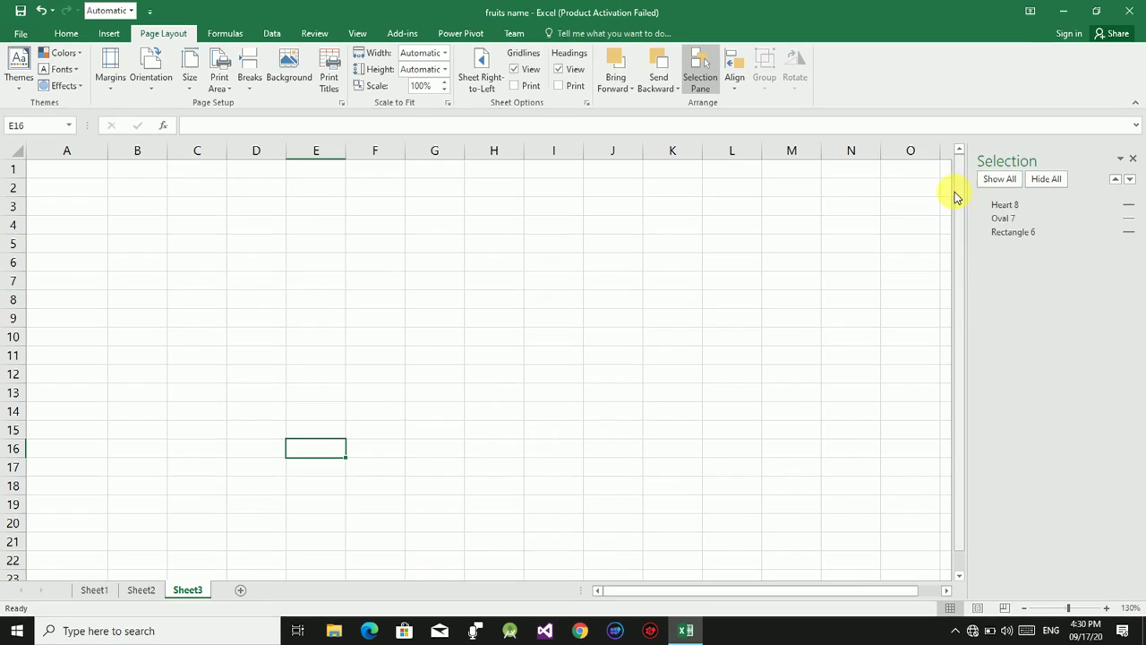
click(993, 181)
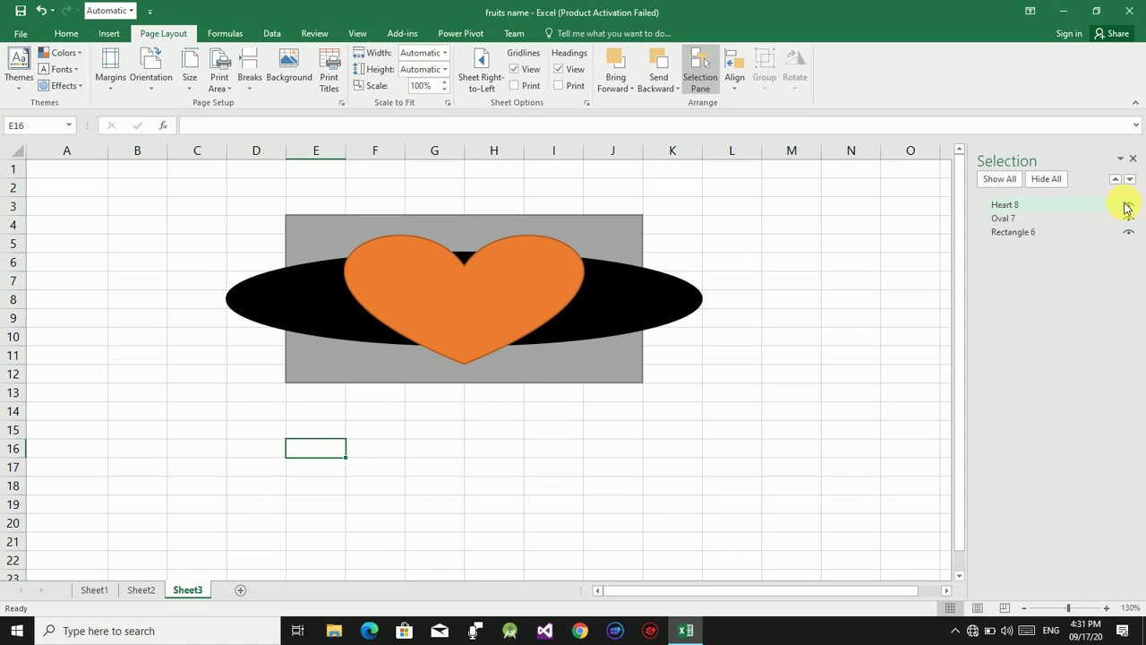
Select the heart, the oval and the rectangle one after another from the list of objects
click(997, 209)
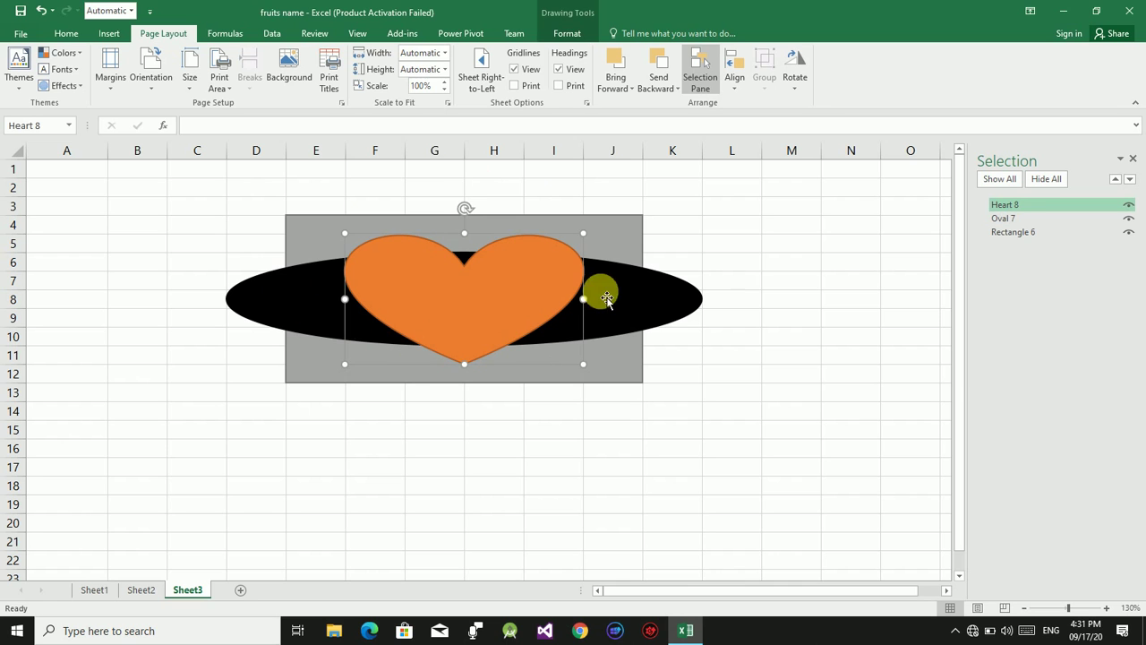
click(1006, 219)
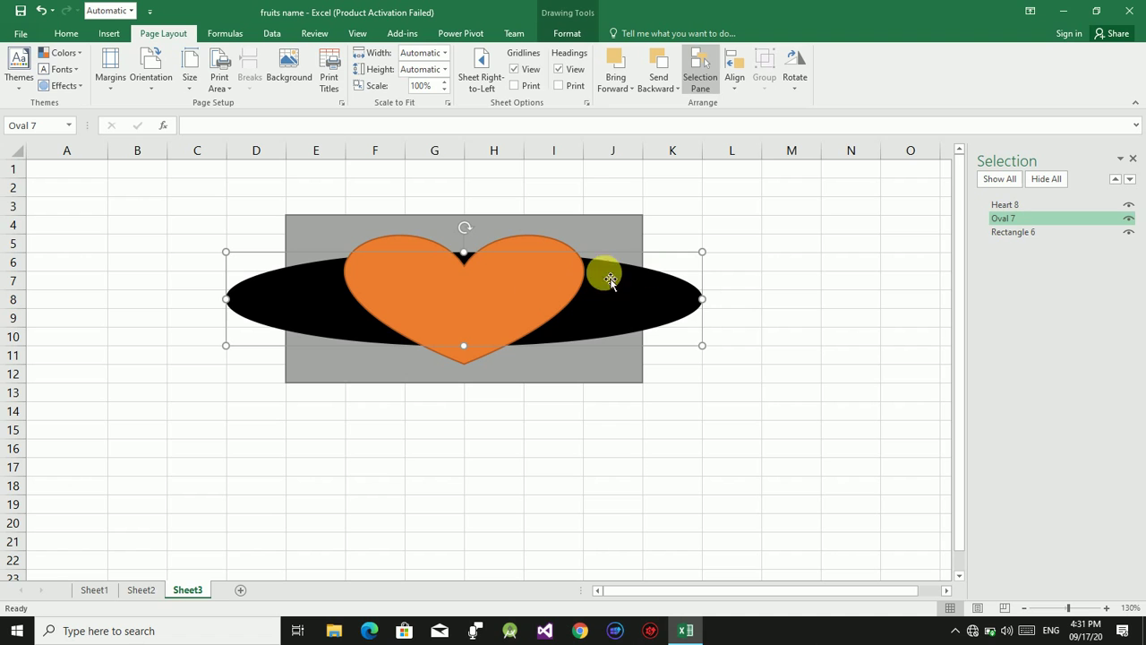
click(1013, 233)
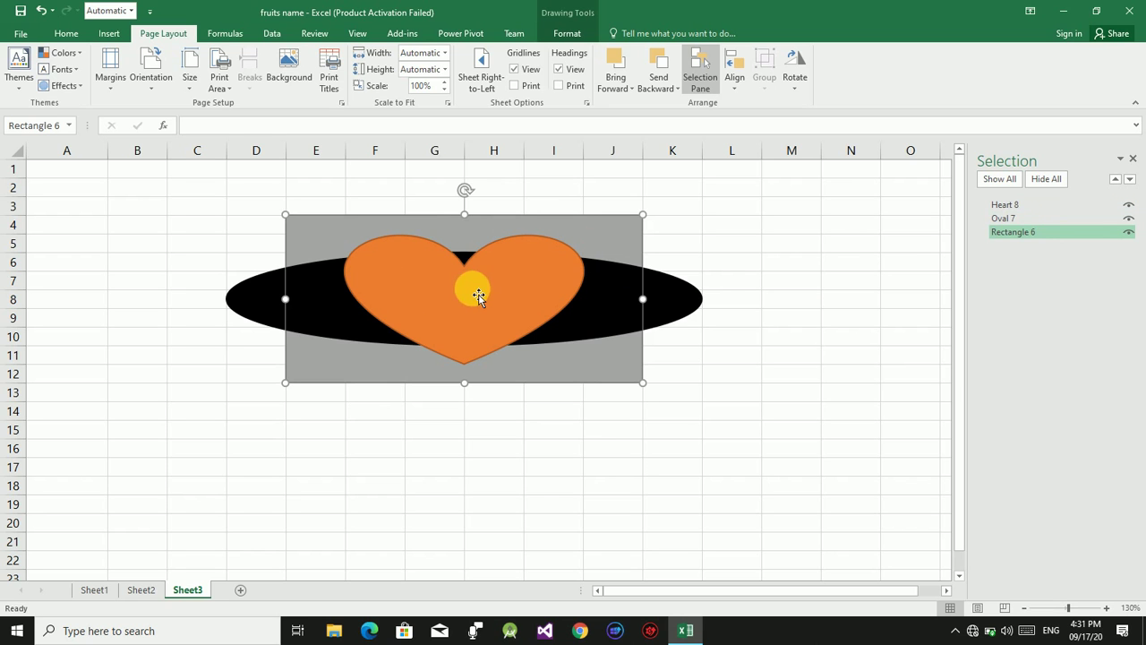
Toggle the oval's visibility off and on, then hide the heart and the rectangle and show both again
click(1128, 219)
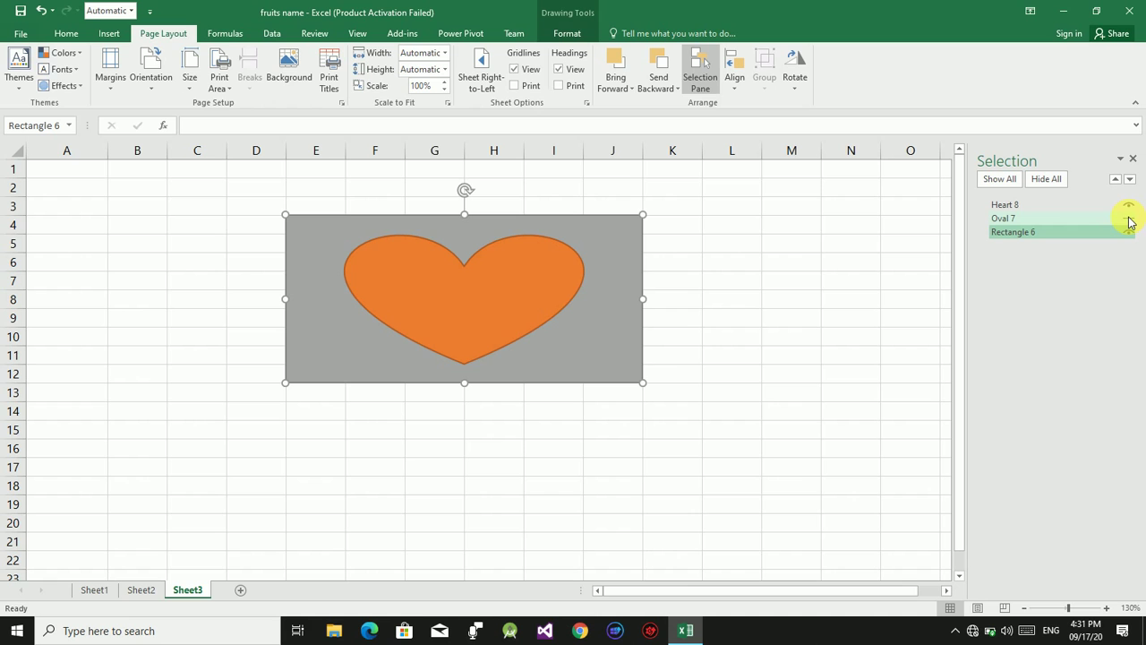
click(1128, 219)
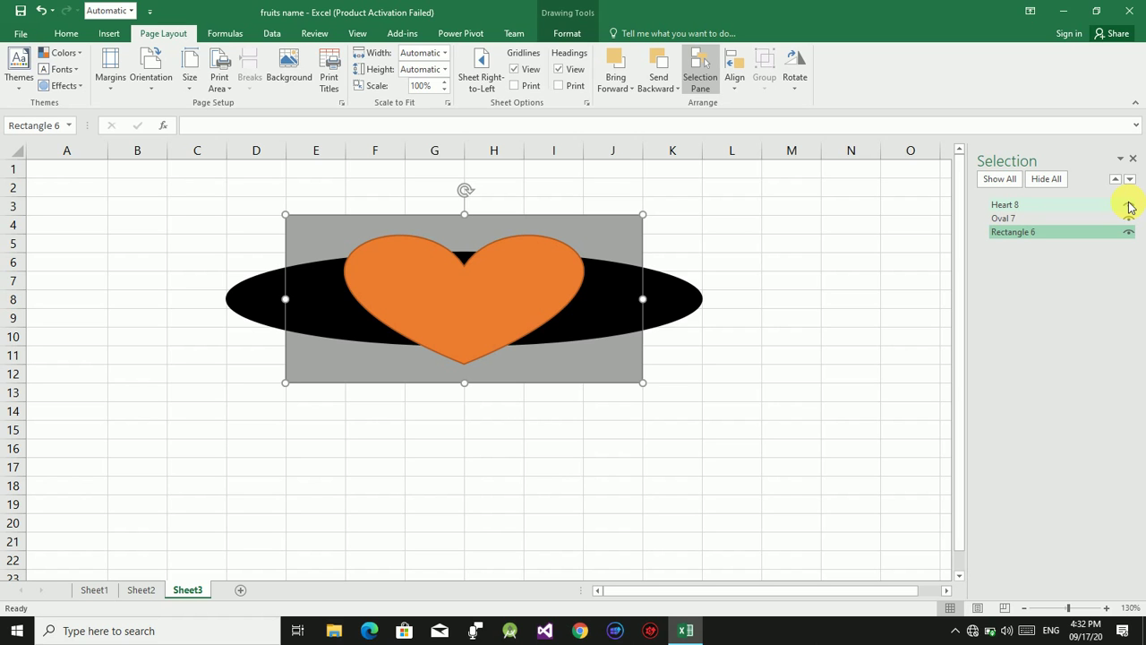
click(1128, 205)
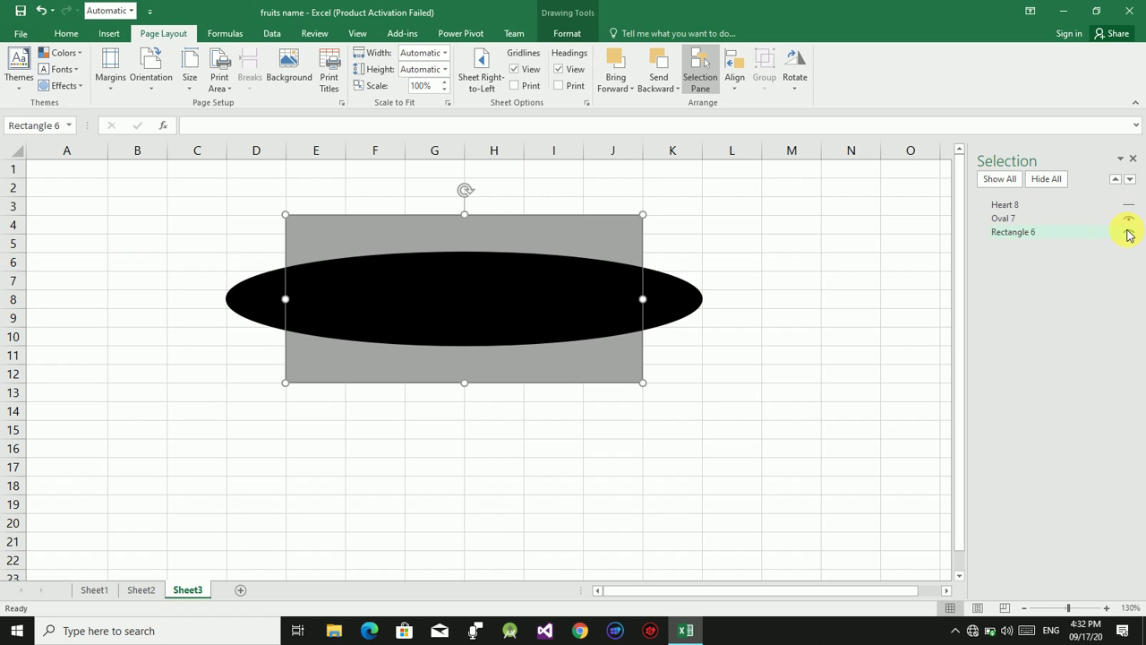
click(1128, 233)
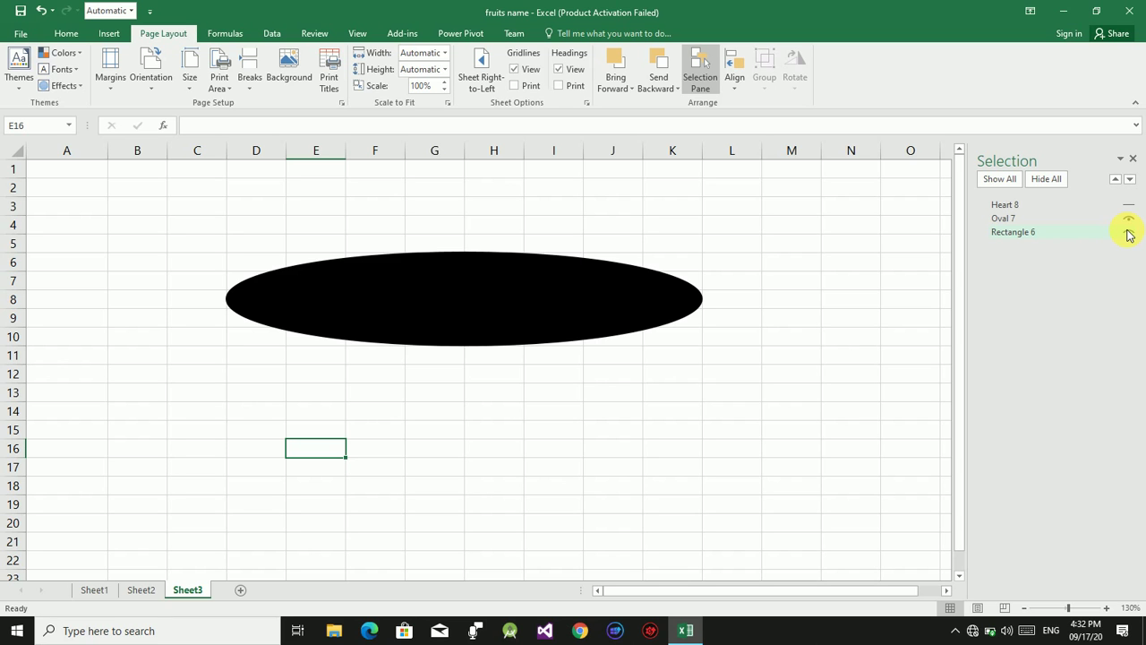
click(1128, 231)
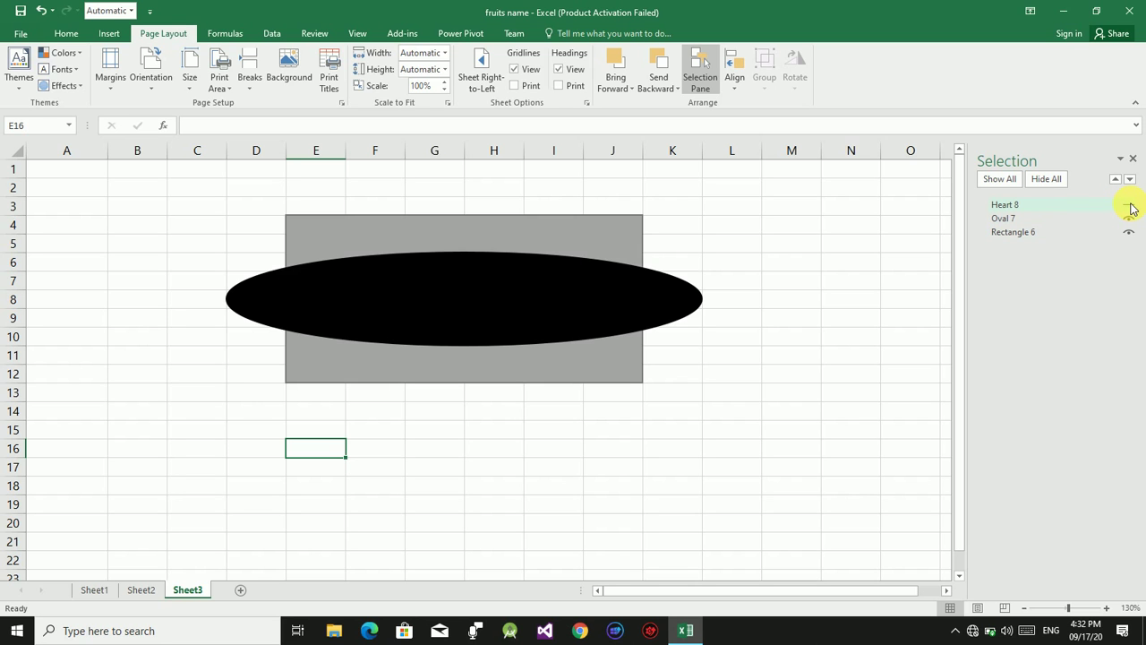
click(1129, 206)
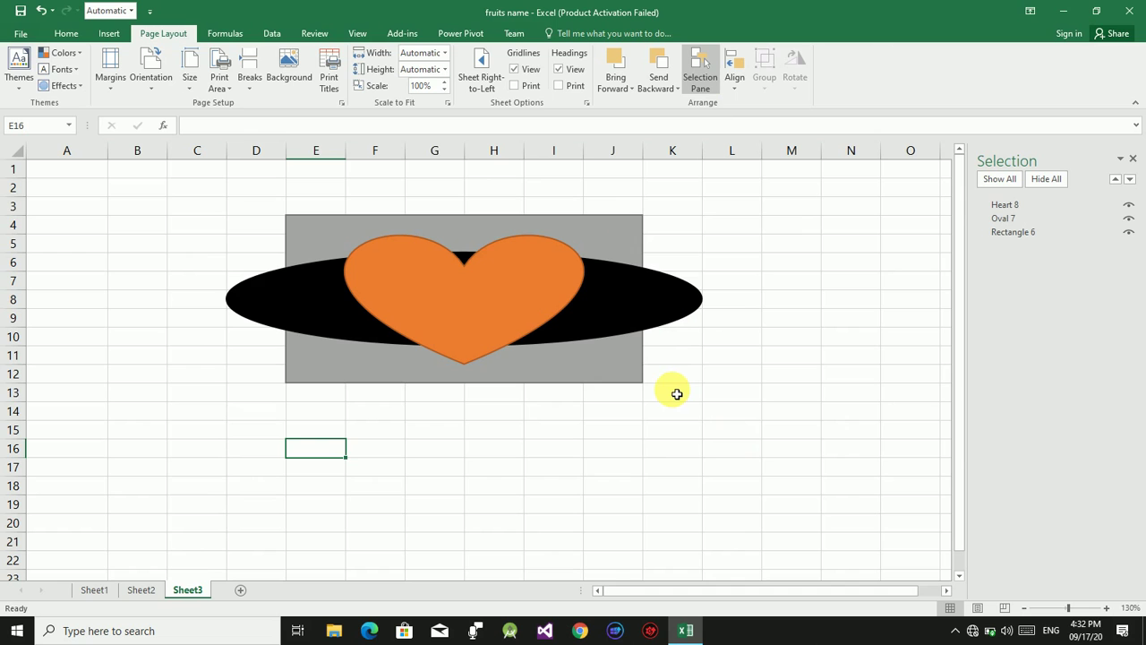
Undo the last visibility change on the heart and select the empty cell M11
key(ctrl+a)
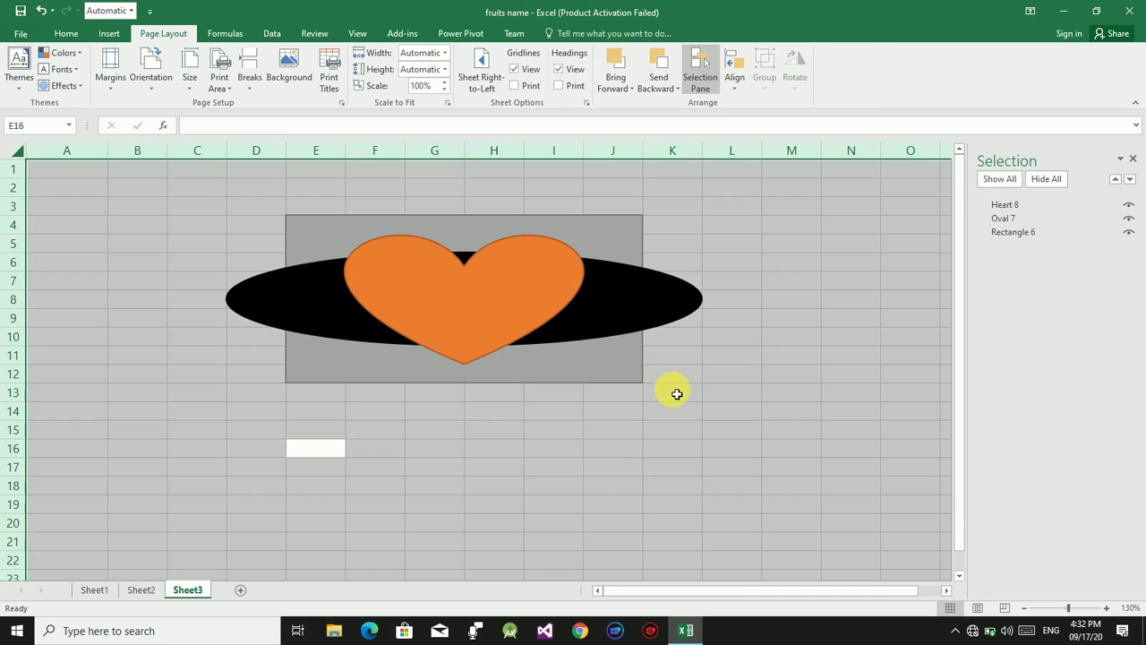
key(ctrl+z)
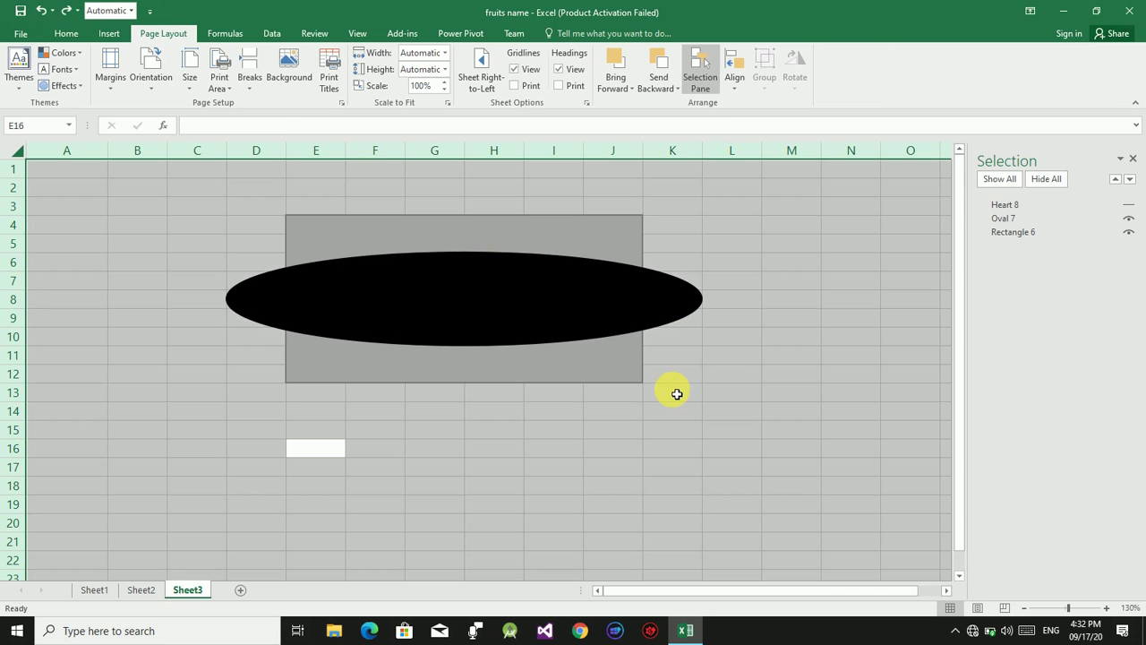
click(796, 353)
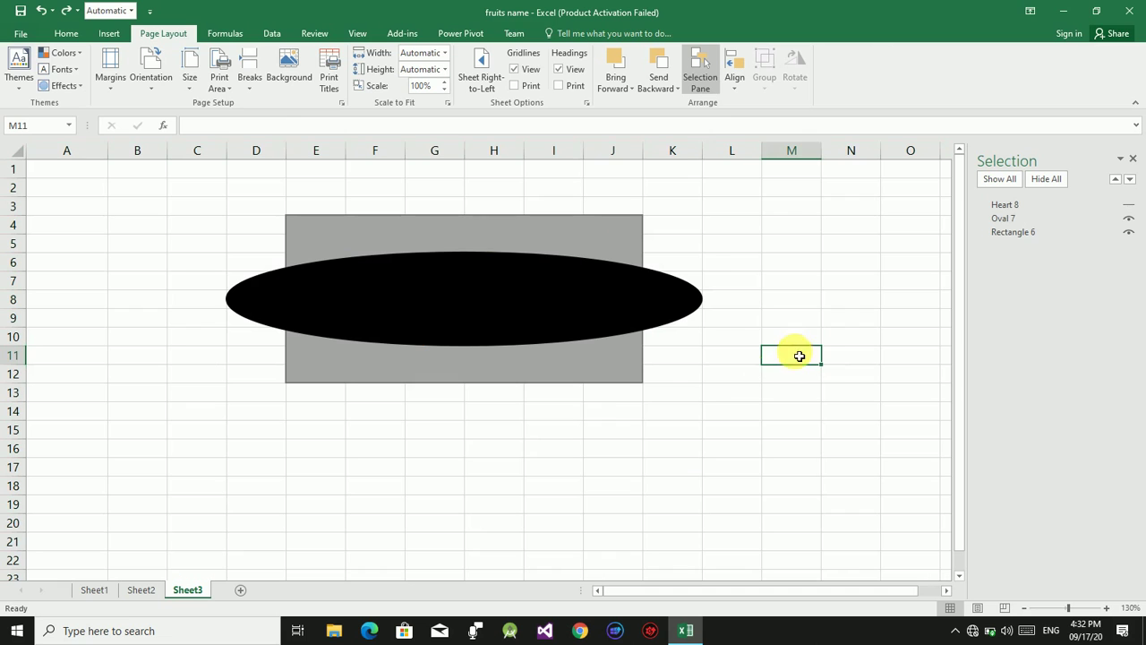
Delete the oval and the rectangle together and close the Selection Pane
click(556, 305)
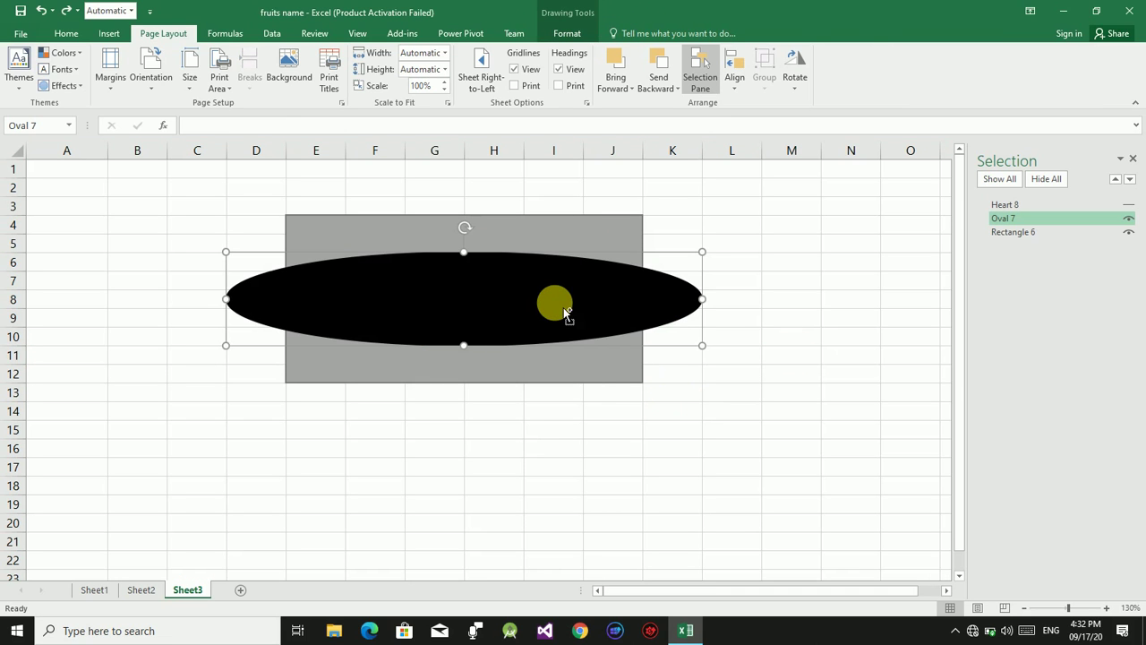
ctrl+click(552, 365)
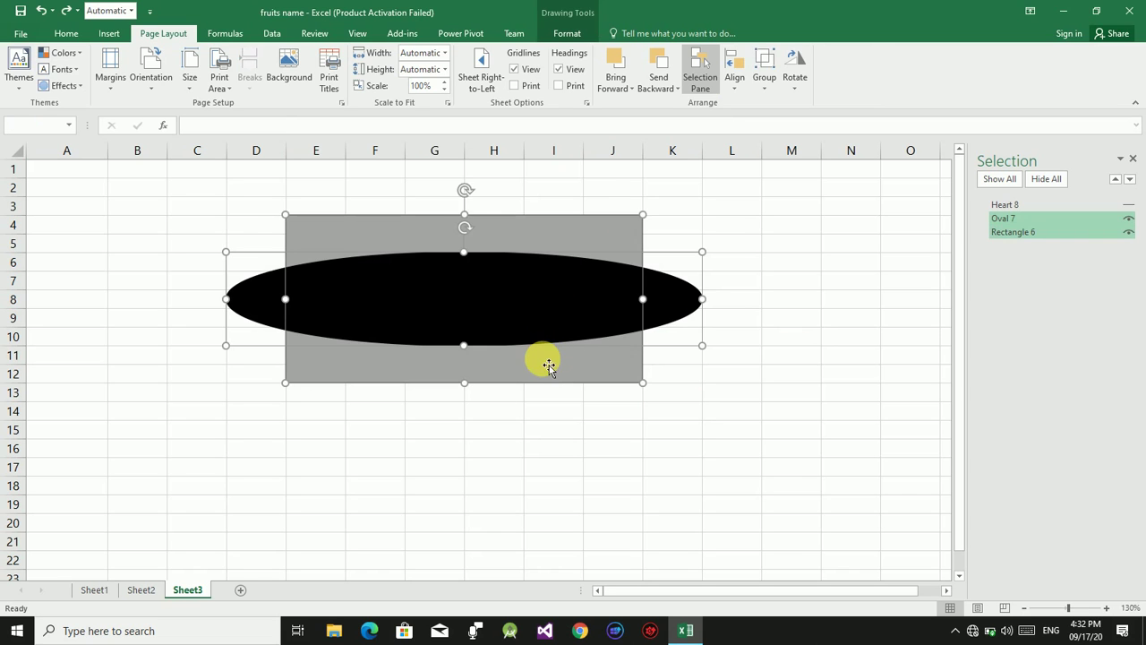
key(Delete)
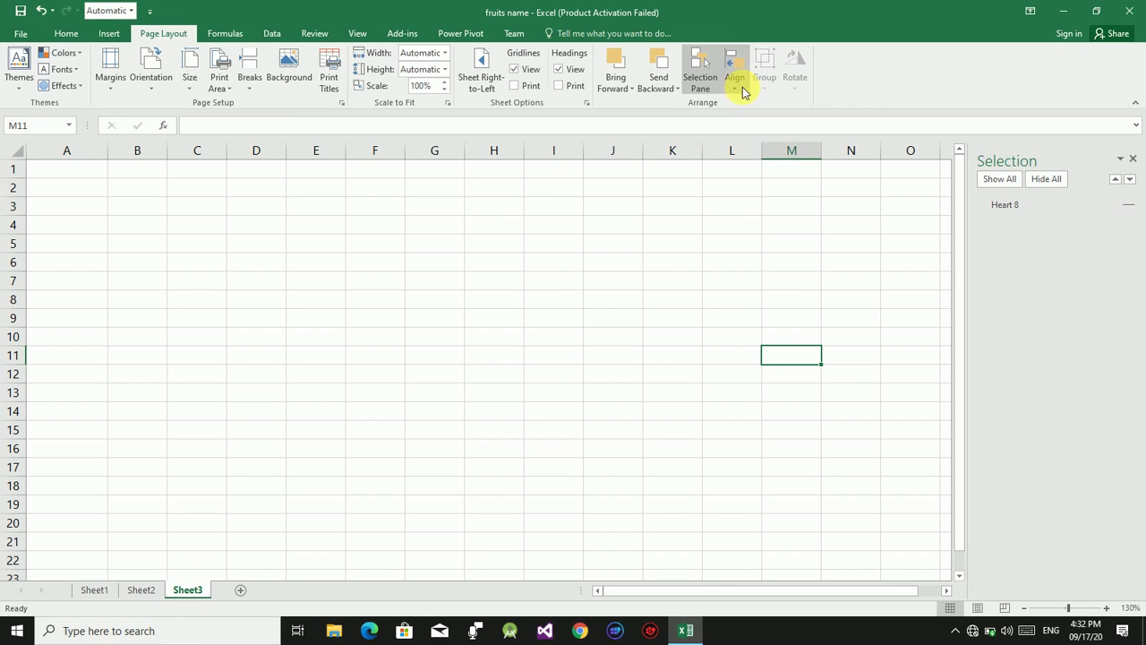
click(711, 88)
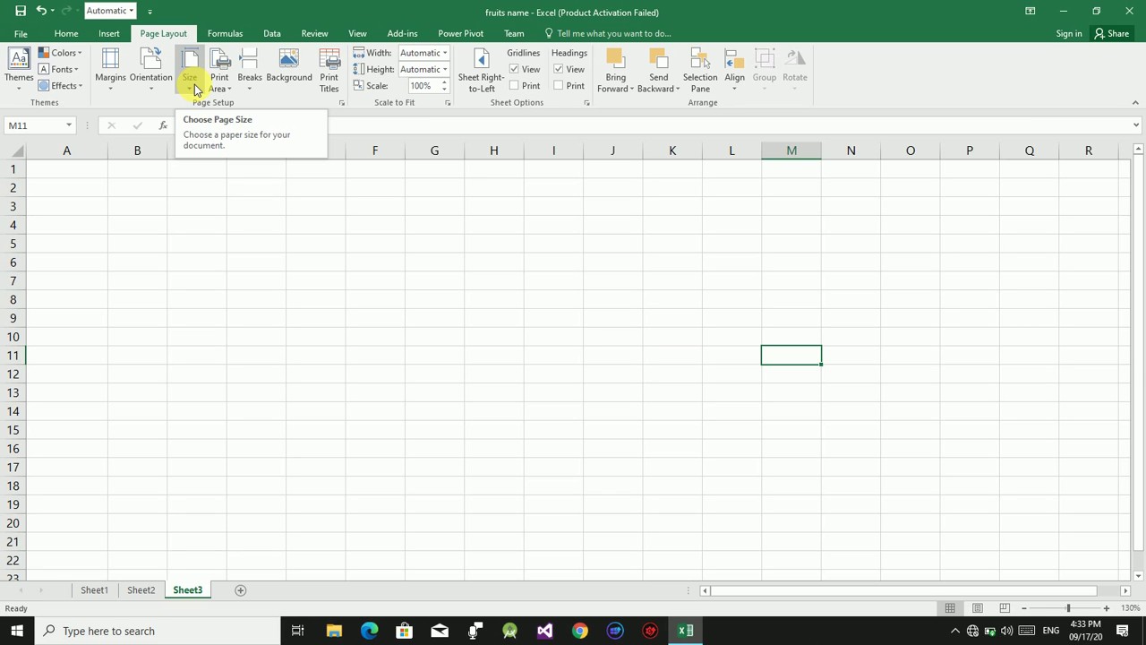
Draw a rectangle about 4.17" high and 5.99" wide over D2:L21 and apply the gray shape style
click(108, 34)
click(220, 76)
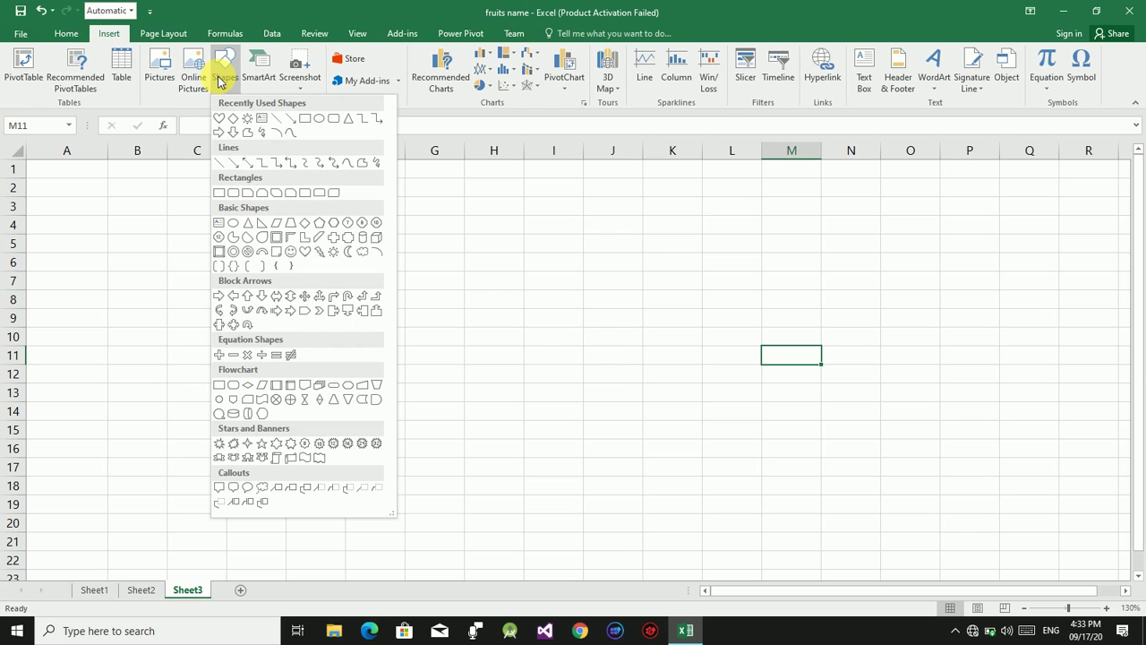
click(304, 118)
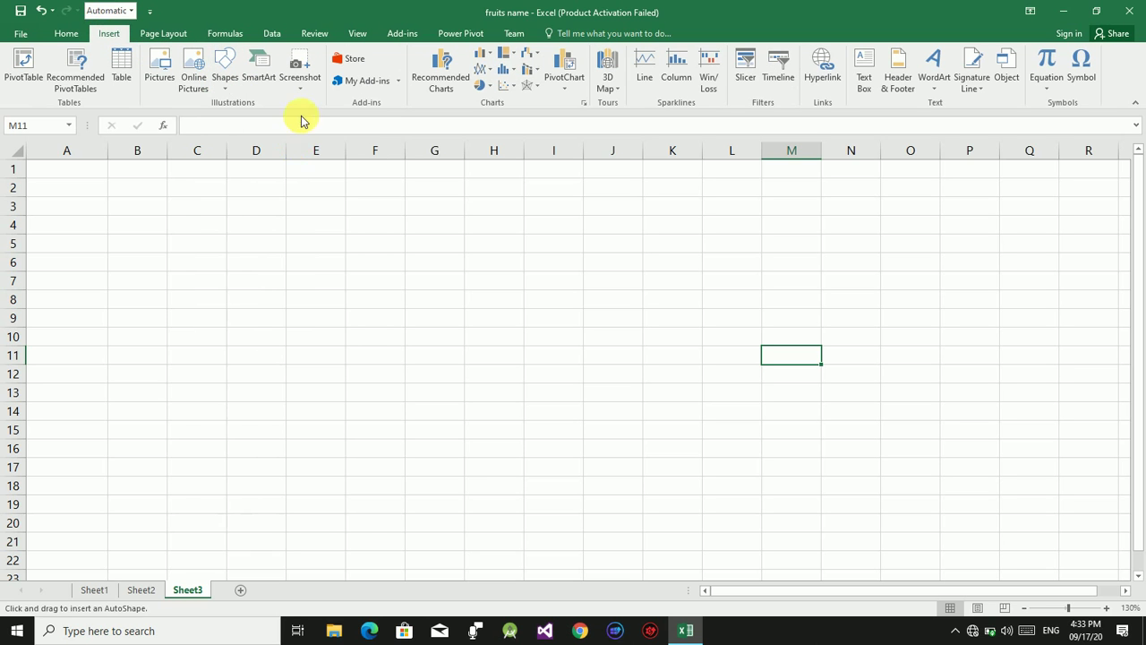
mouse_move(226, 178)
mouse_down()
mouse_move(272, 244)
mouse_move(428, 410)
mouse_move(689, 506)
mouse_move(736, 543)
mouse_up()
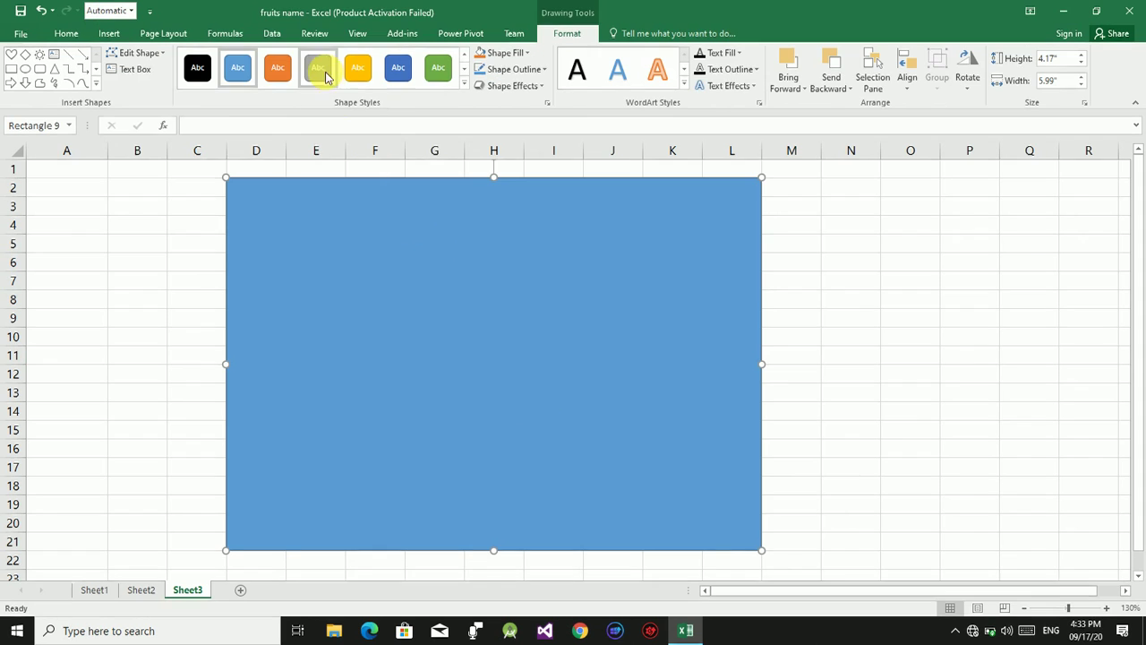
click(319, 70)
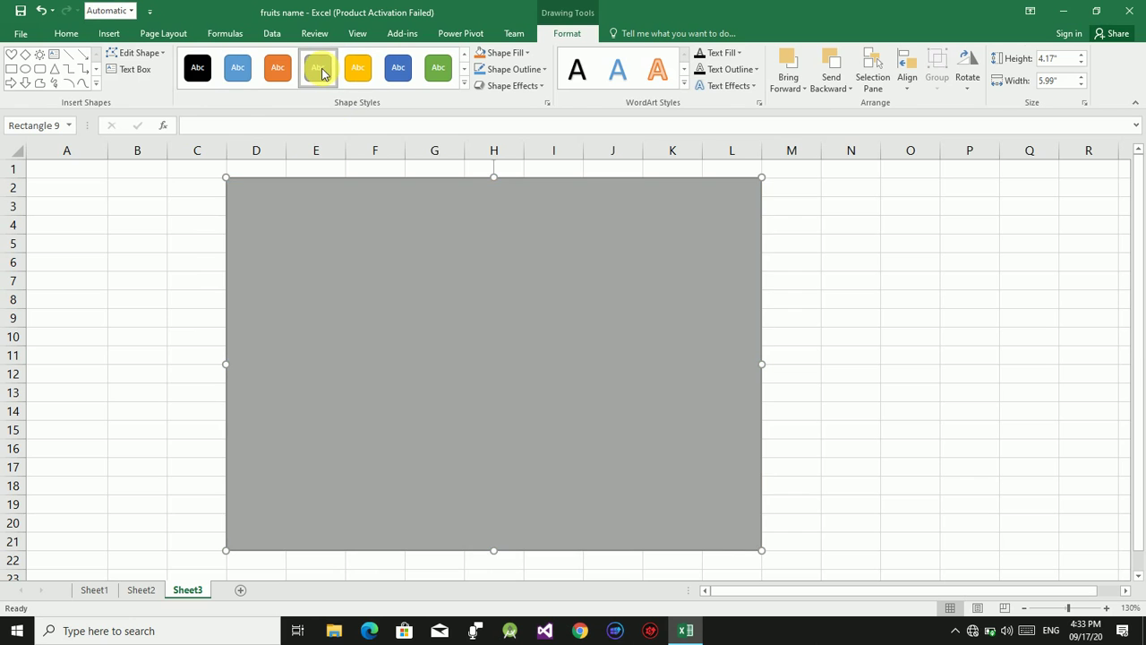
Draw a sun about 1.15" high and 1.33" wide over E3:F8 inside the gray rectangle and apply the gold shape style
click(104, 32)
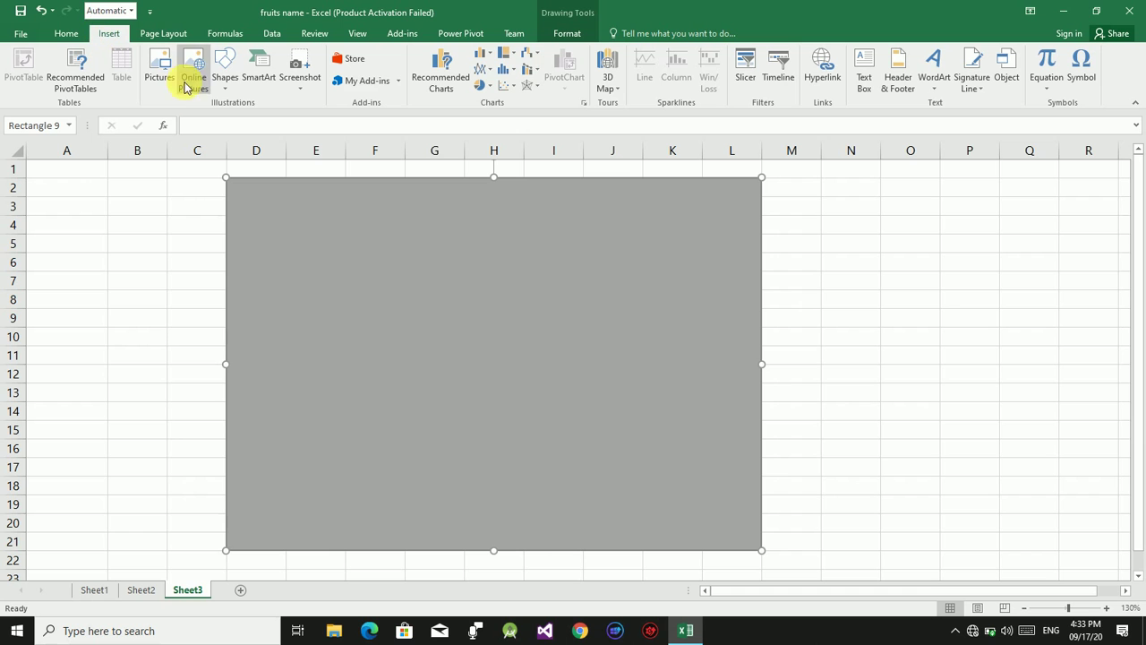
click(224, 70)
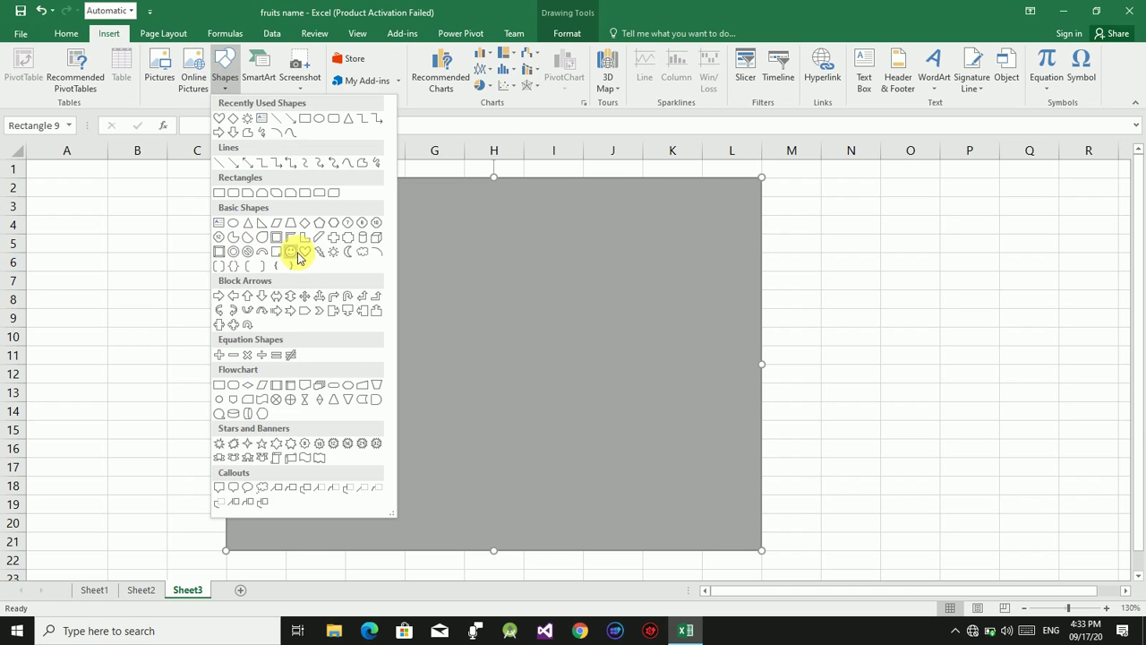
click(332, 251)
mouse_move(283, 206)
mouse_down()
mouse_move(397, 289)
mouse_move(404, 309)
mouse_up()
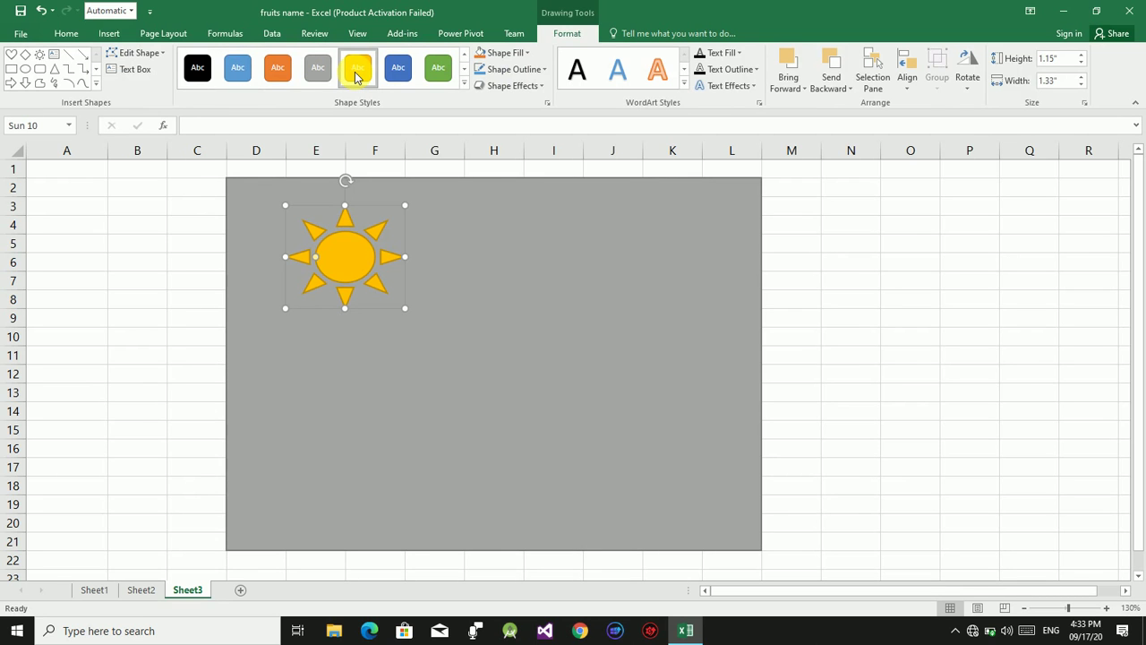
click(355, 77)
Select the gray rectangle and the sun together
click(172, 34)
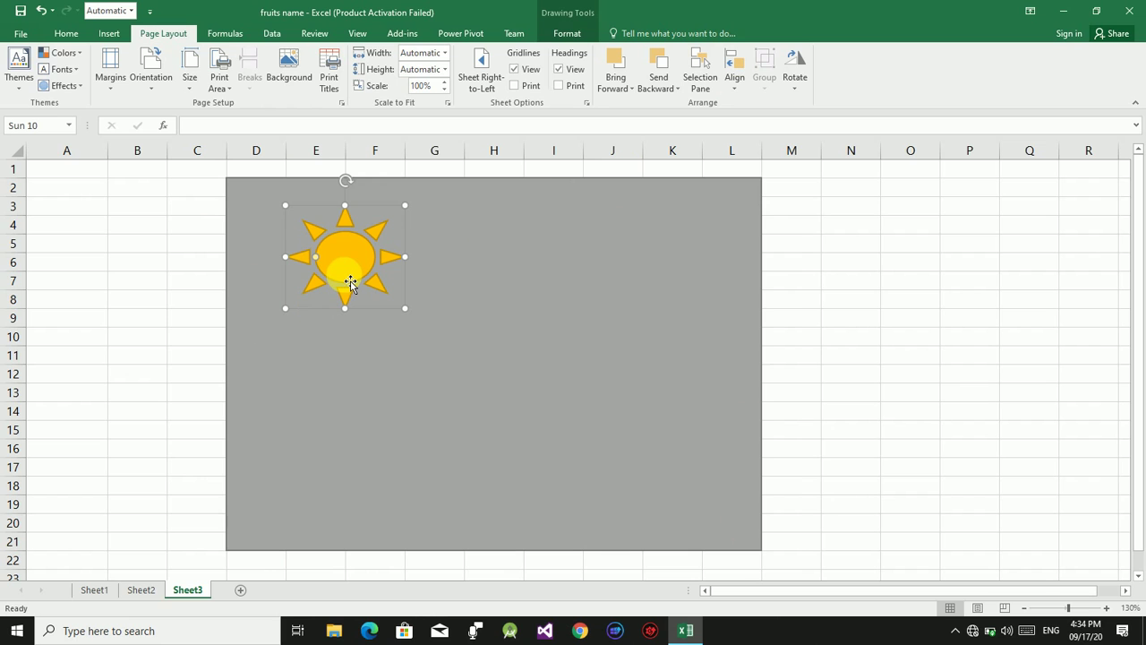
click(735, 90)
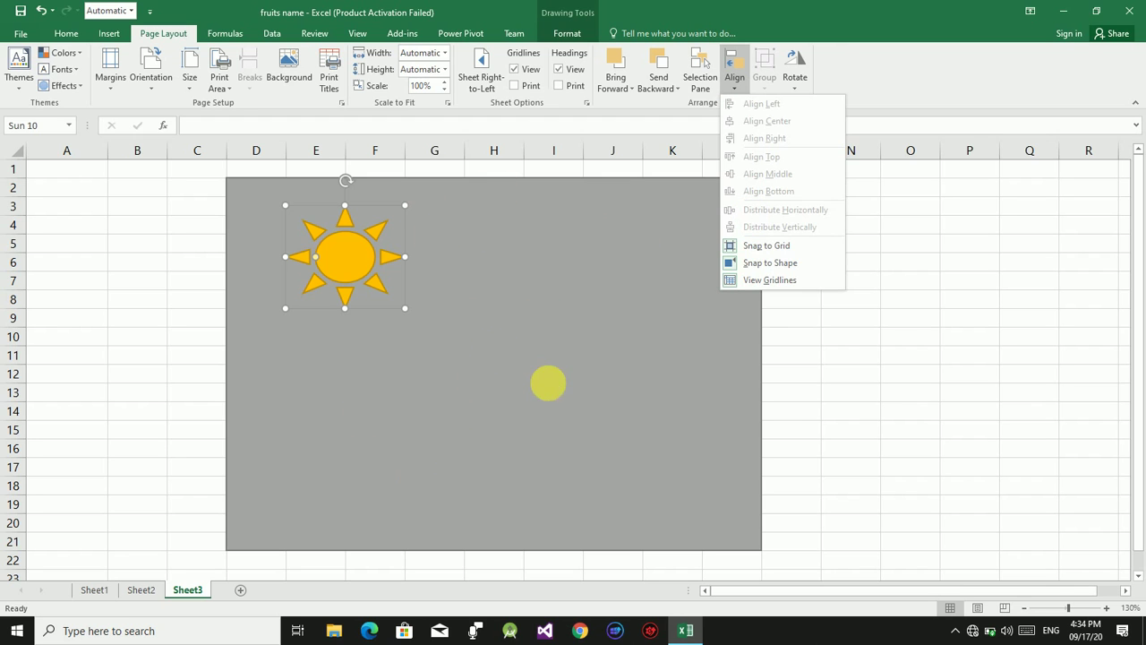
click(554, 390)
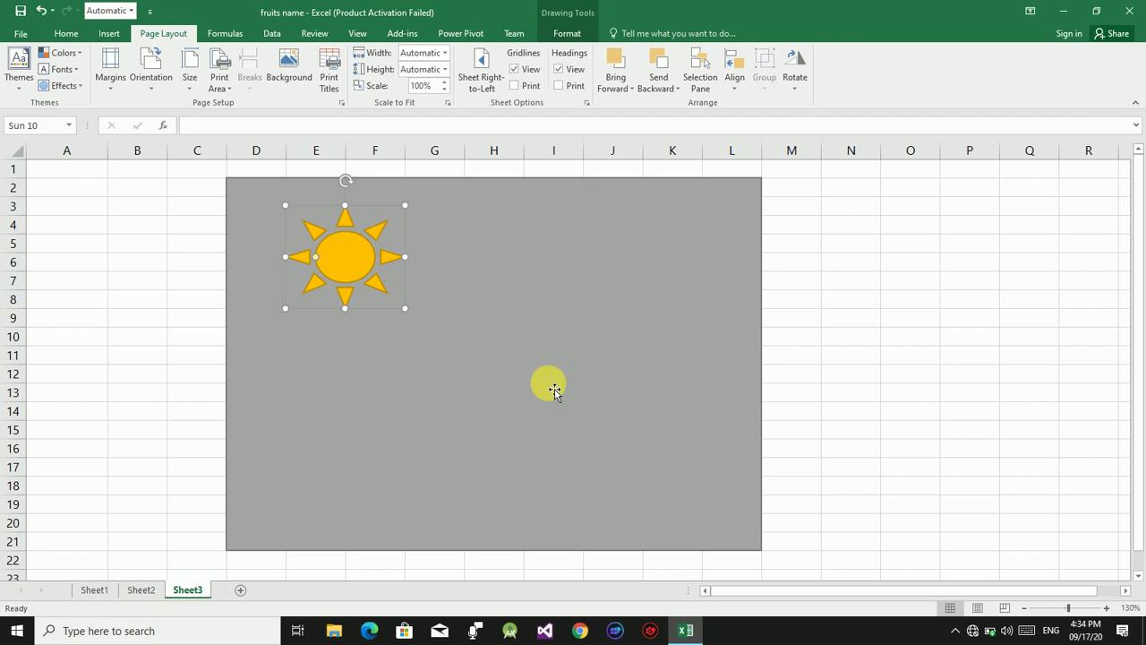
ctrl+click(554, 390)
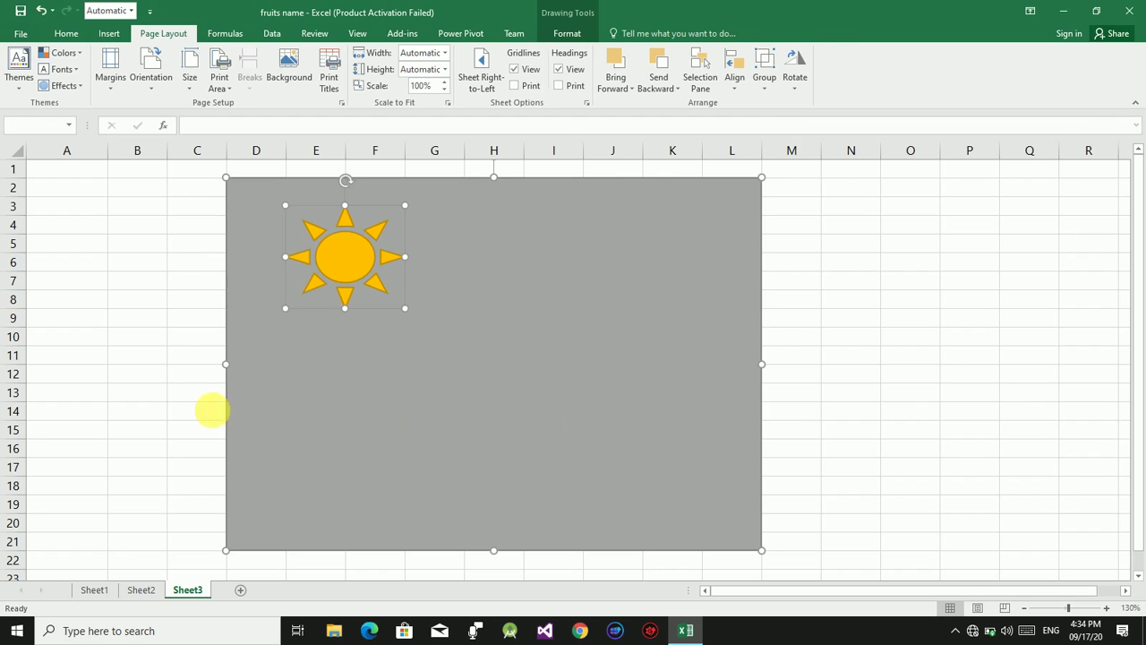
click(199, 412)
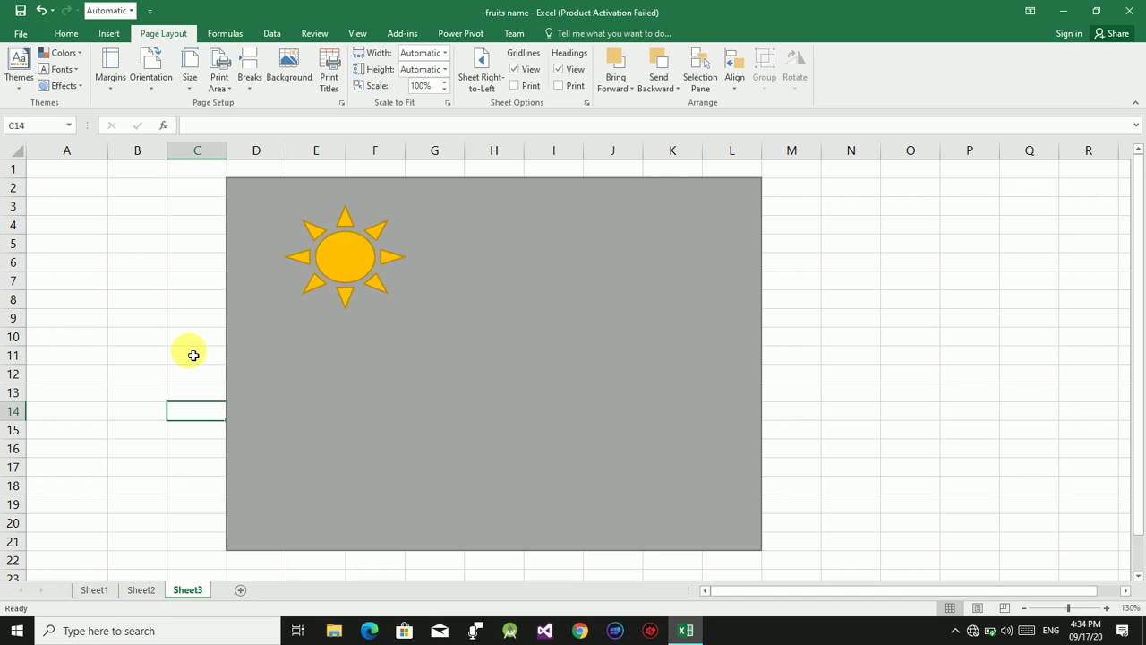
click(339, 396)
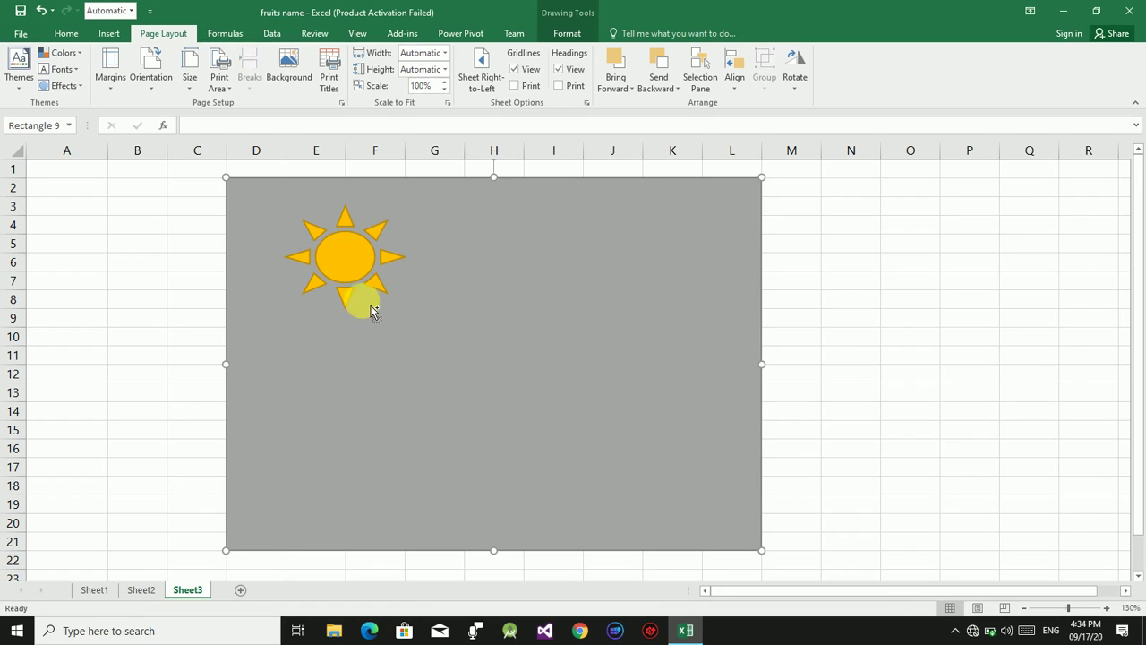
click(211, 347)
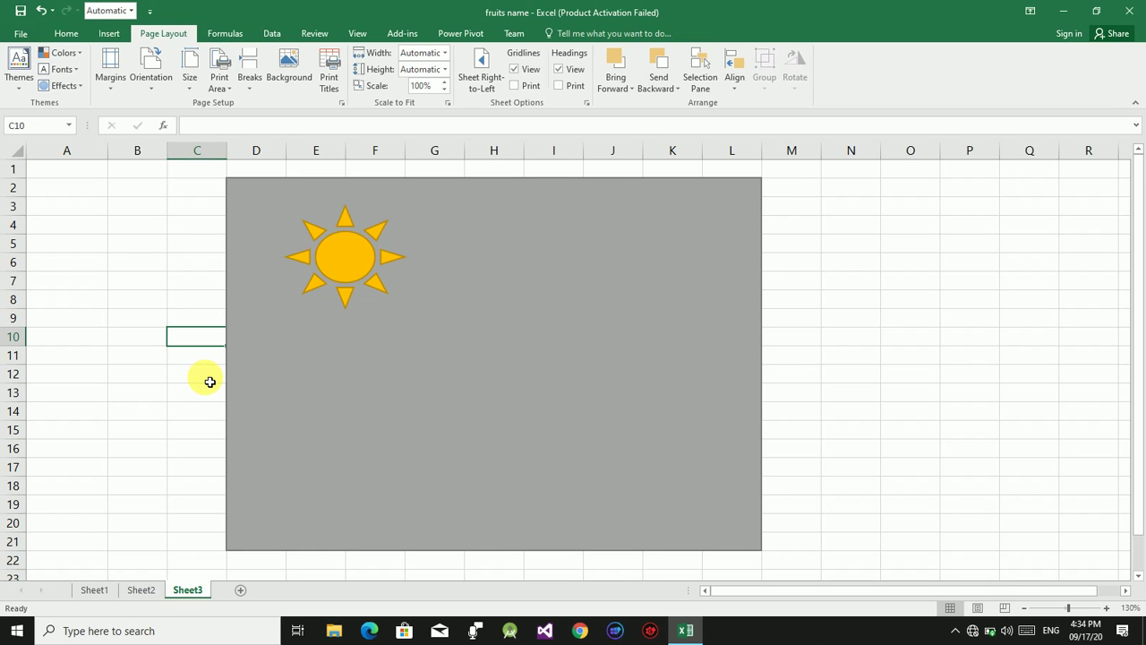
click(321, 387)
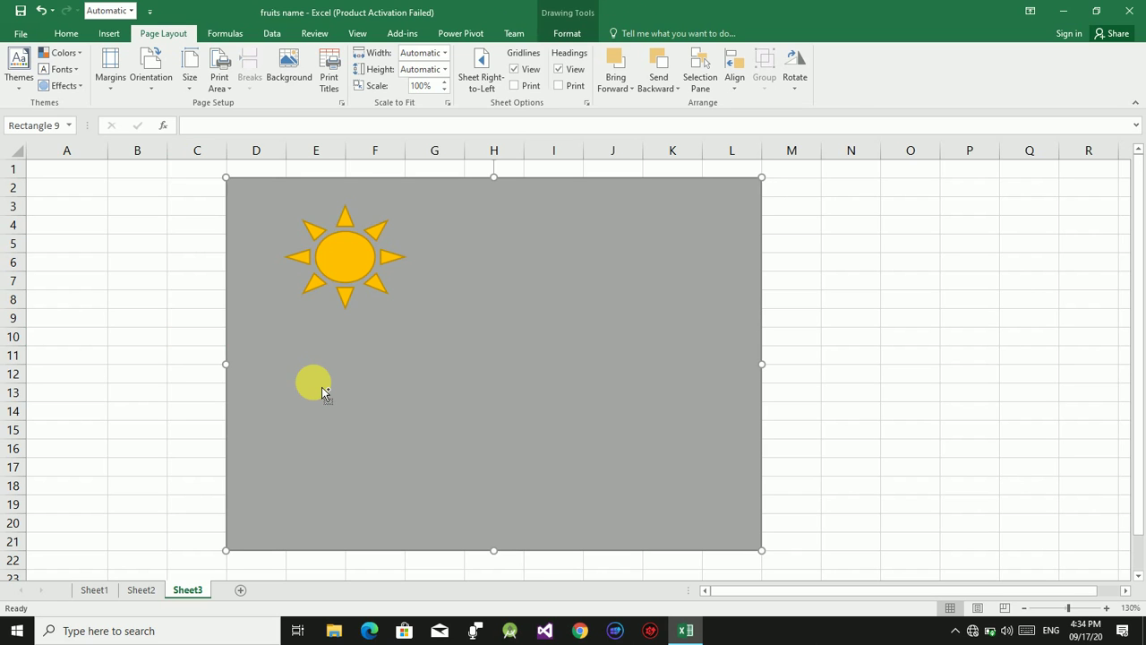
ctrl+click(355, 268)
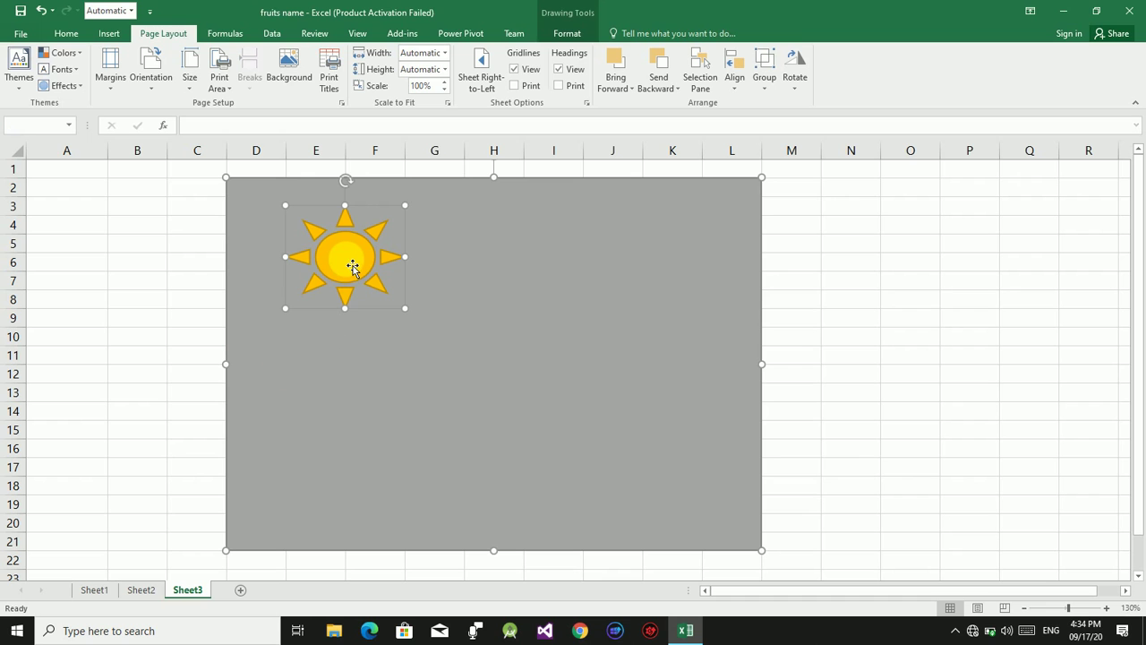
Apply Align Center and Align Right one after the other to the selected sun and rectangle
click(733, 82)
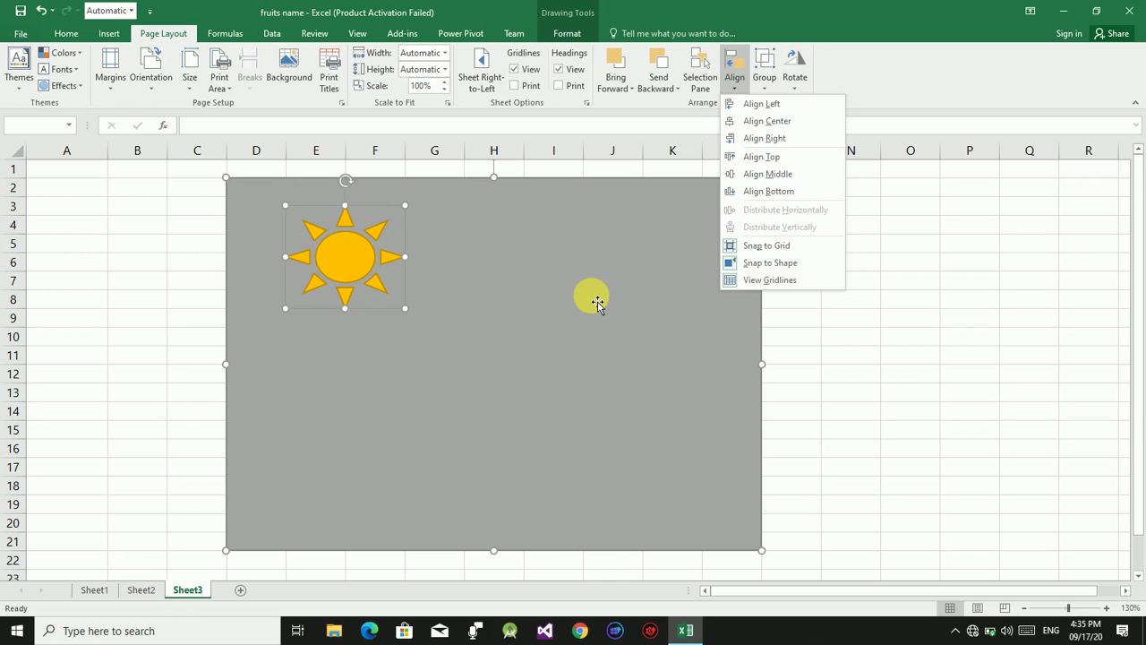
click(767, 123)
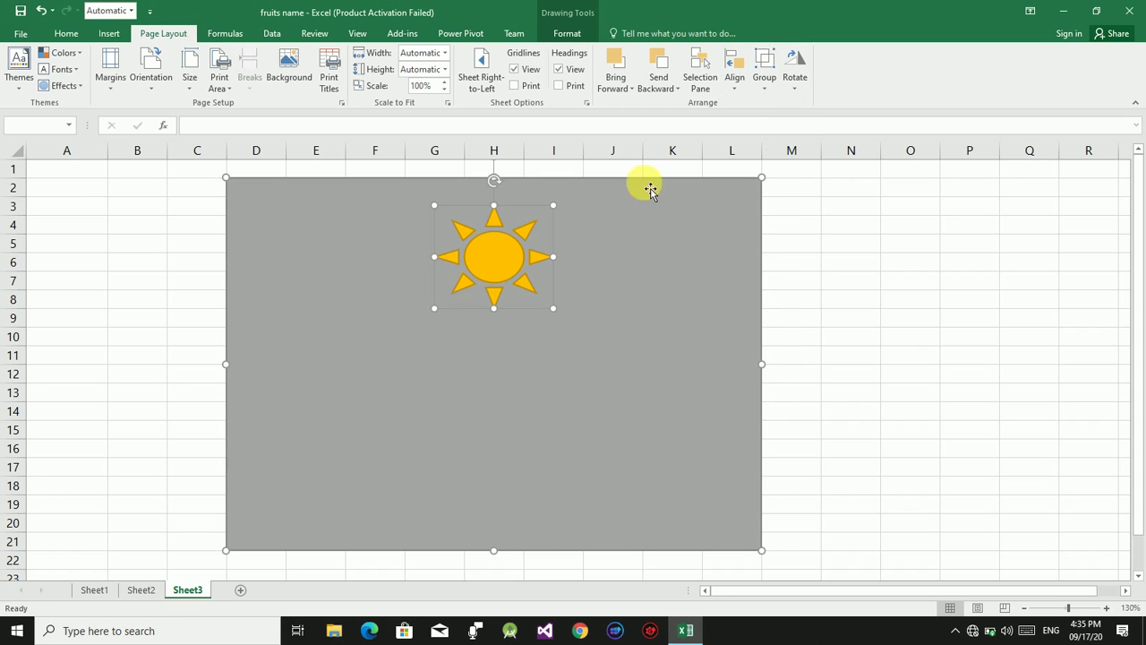
click(734, 77)
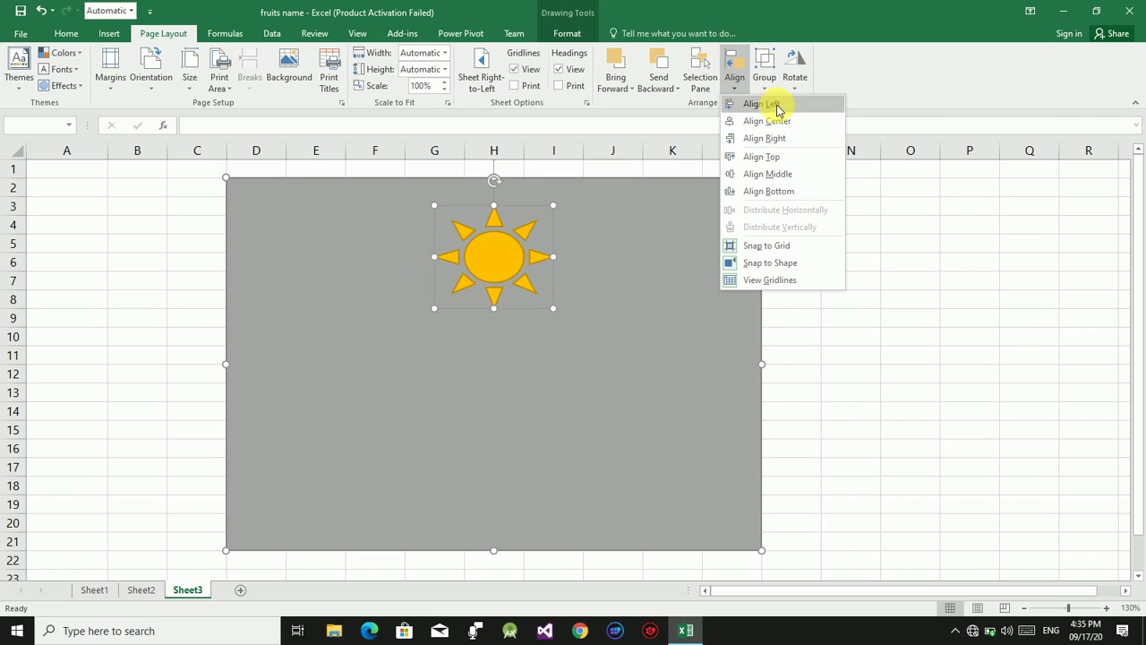
click(775, 143)
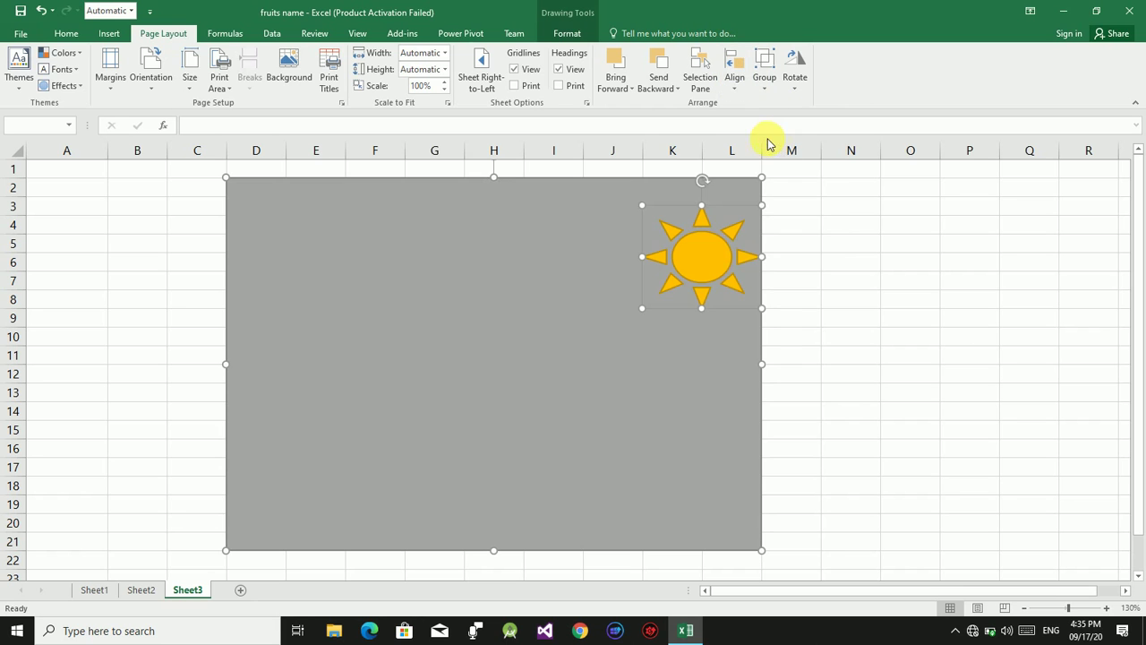
Align the sun with the rectangle's left edge and middle using Align Left and Align Middle
click(734, 78)
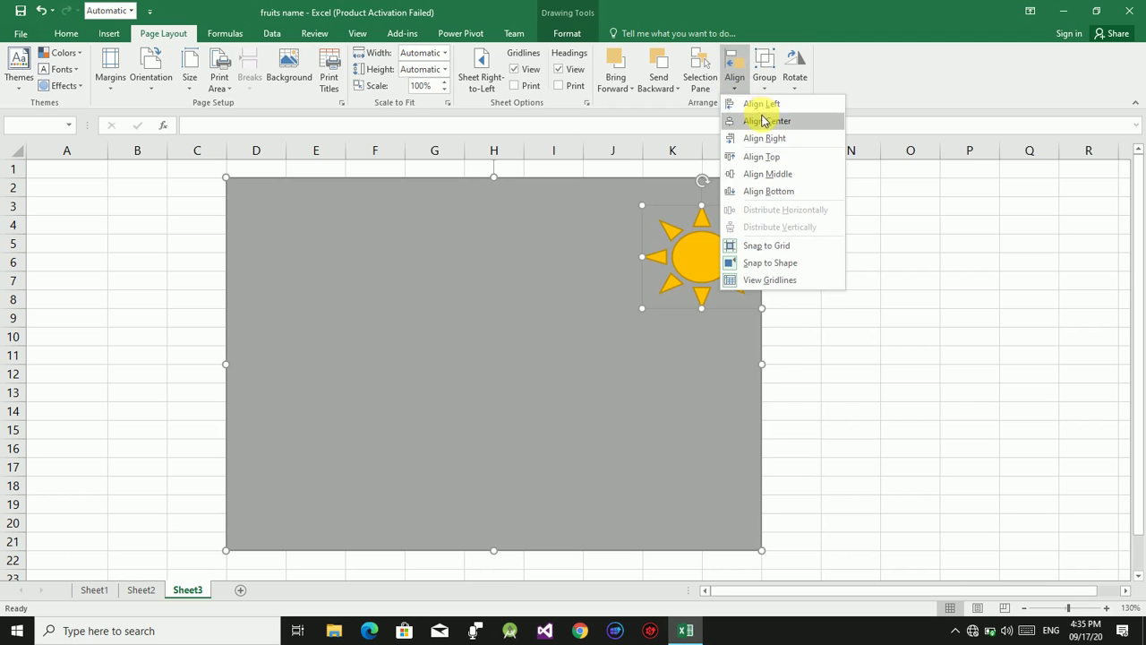
click(761, 106)
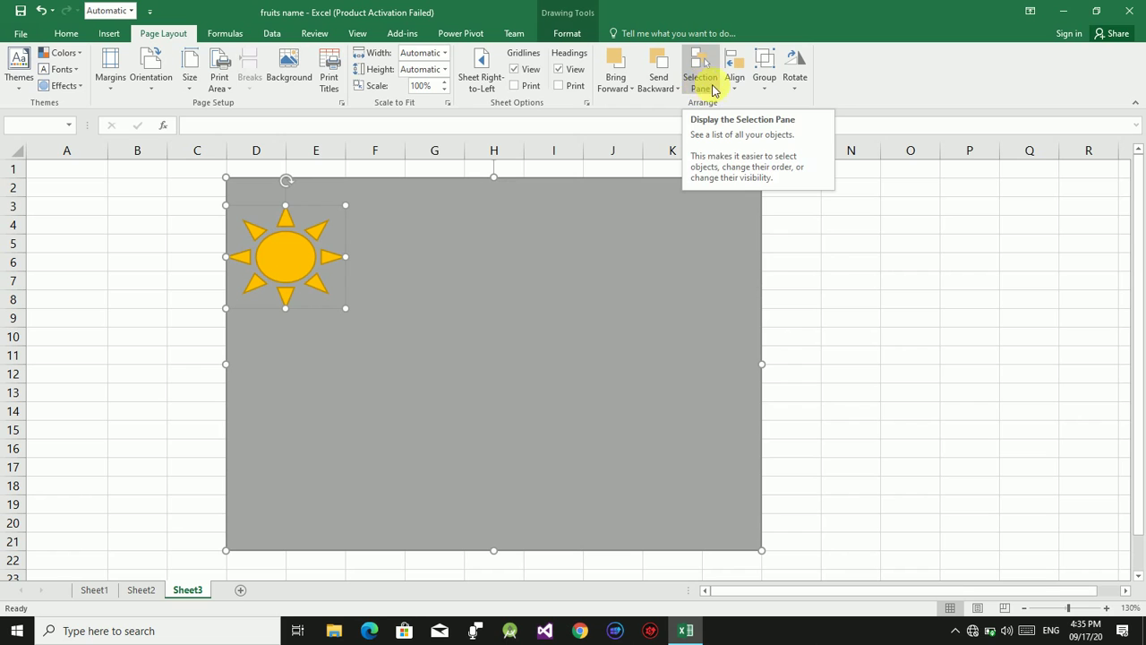
click(728, 90)
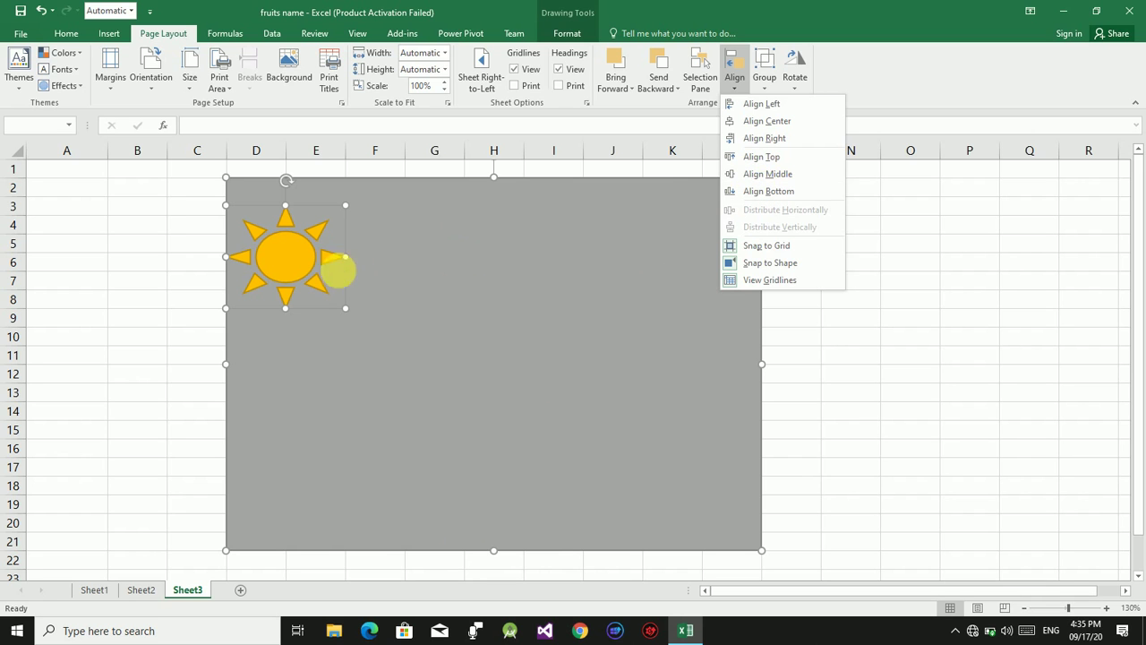
click(767, 179)
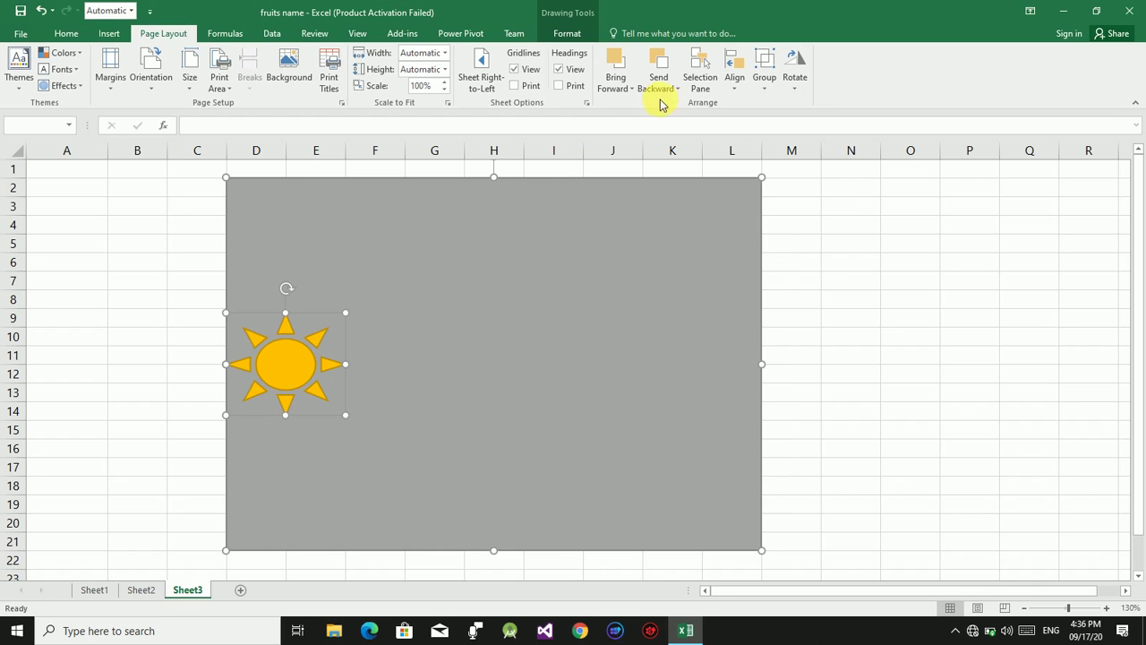
Center the sun horizontally in the rectangle with Align Center and move it to the lower edge with Align Bottom
click(732, 83)
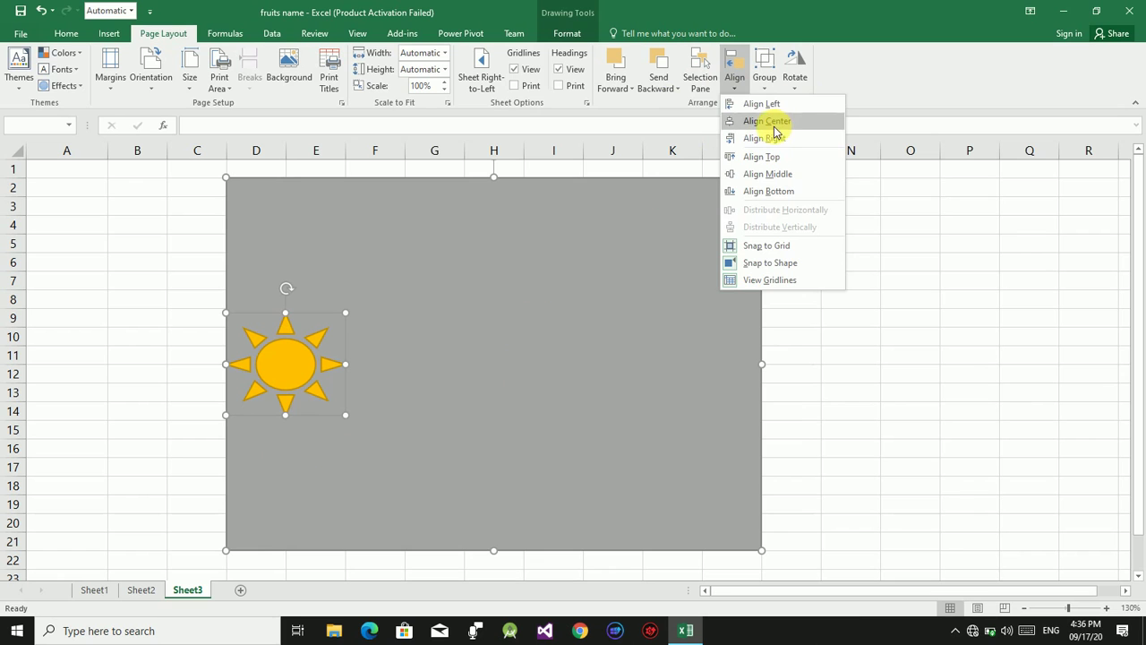
click(767, 121)
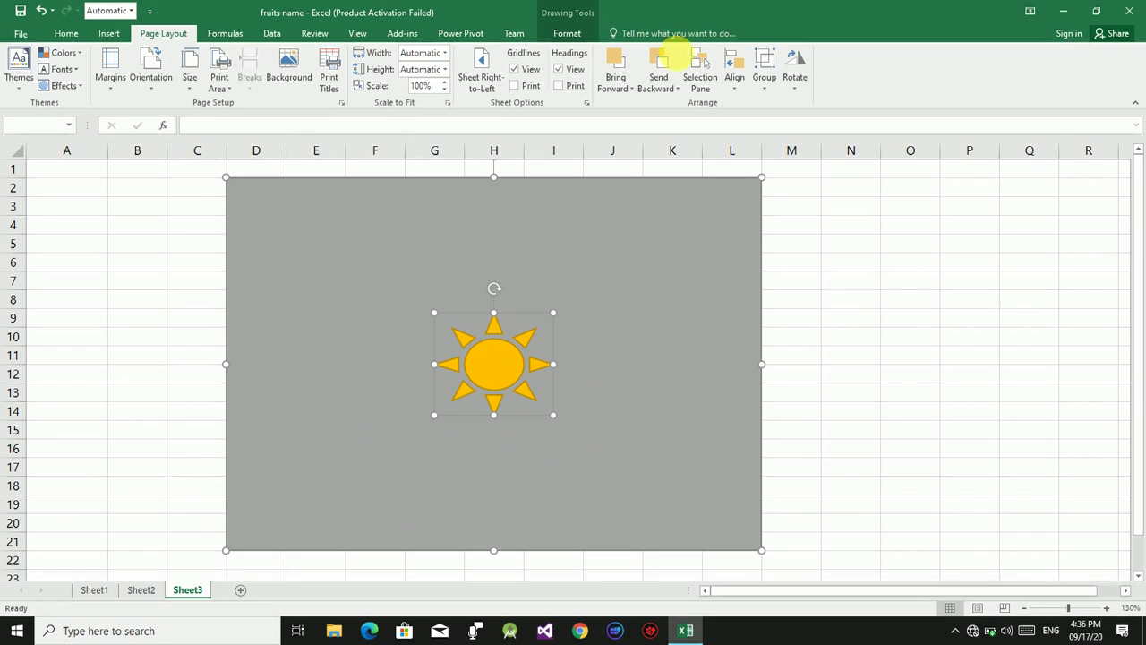
click(736, 89)
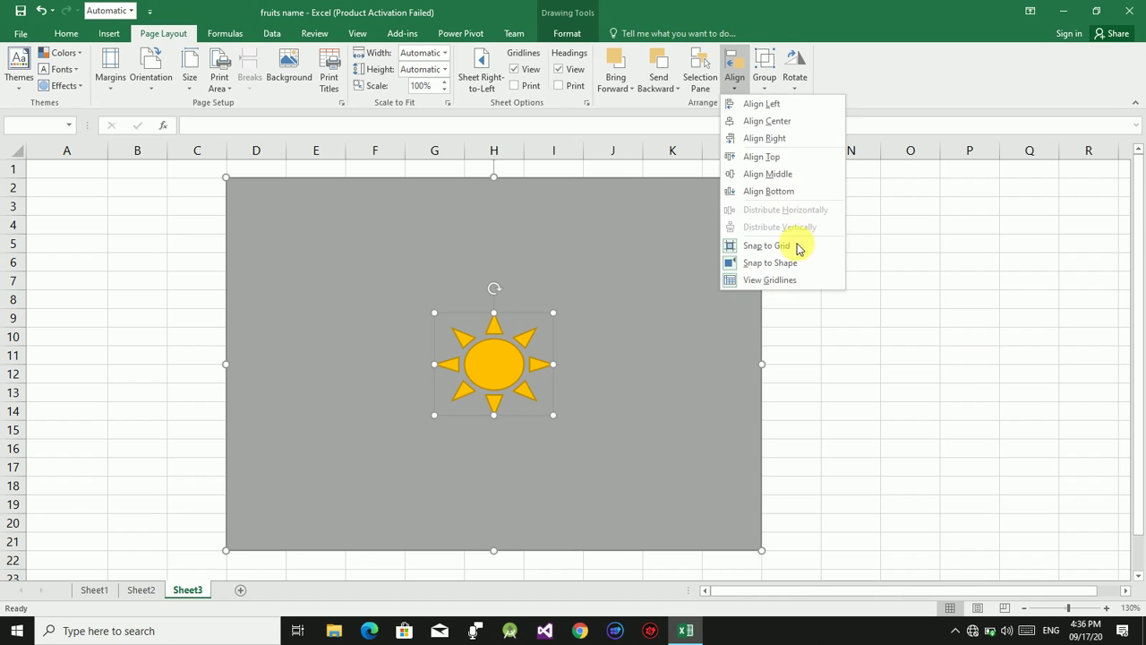
click(775, 191)
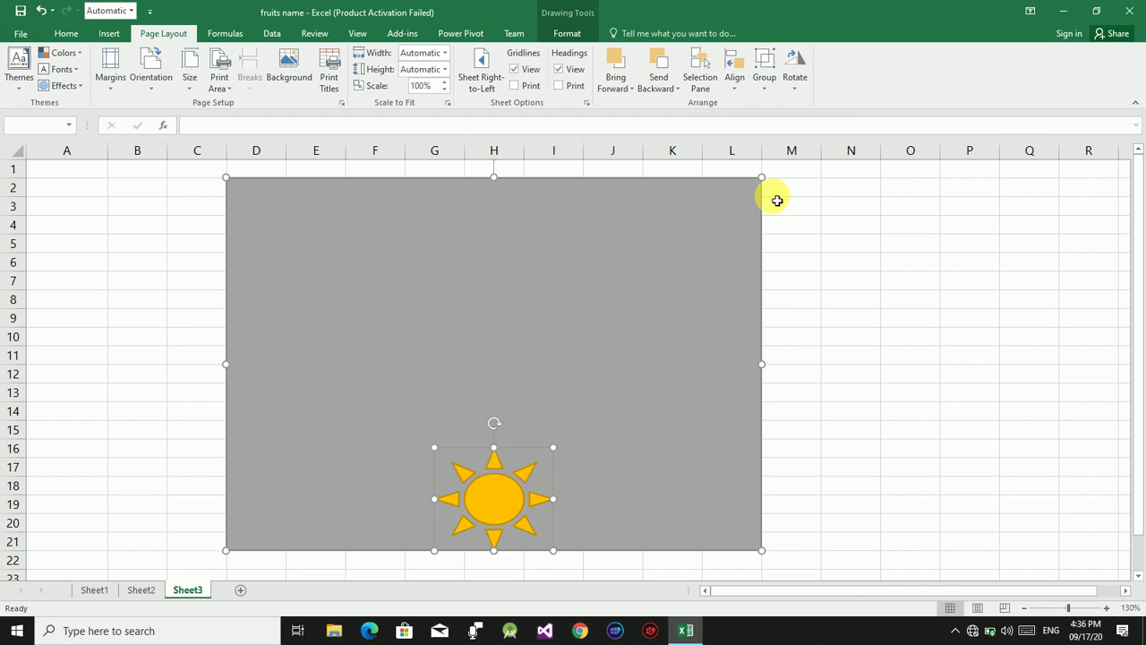
Repeat Align Center on the two shapes and move the sun to the rectangle's right edge with Align Right
click(767, 93)
click(735, 79)
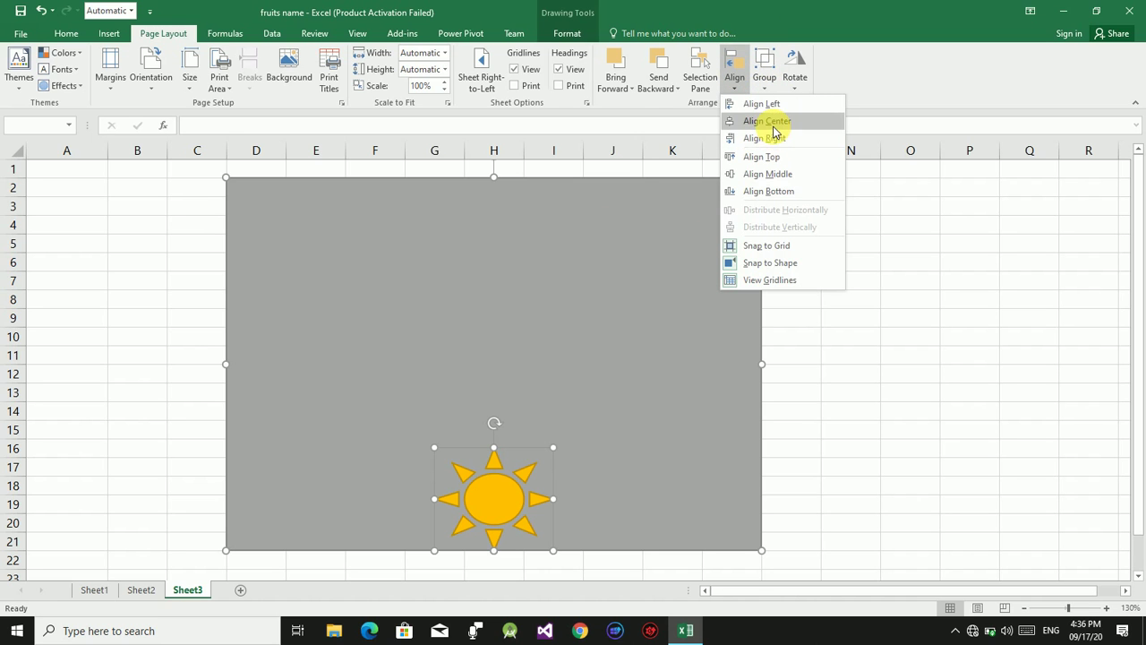
click(767, 121)
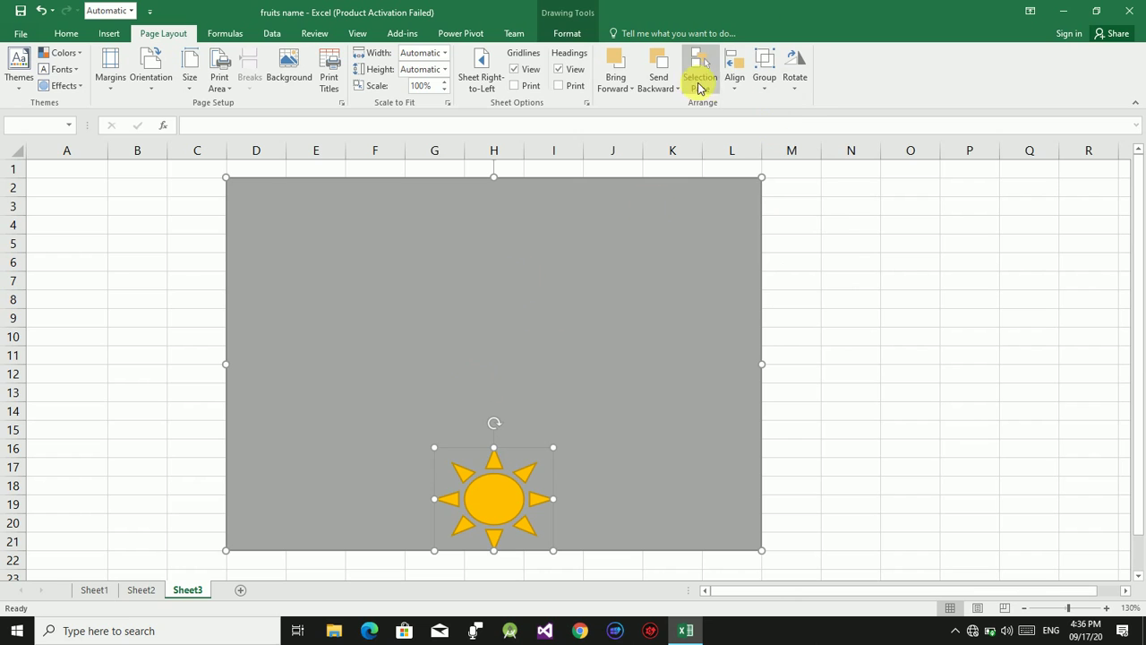
click(738, 90)
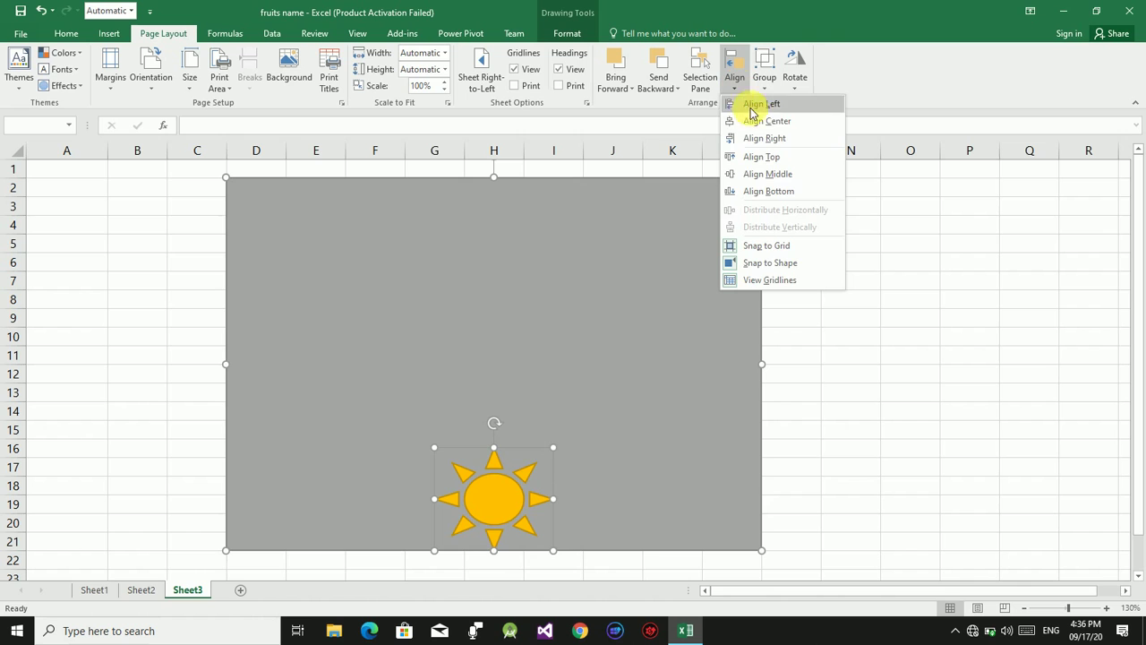
click(766, 139)
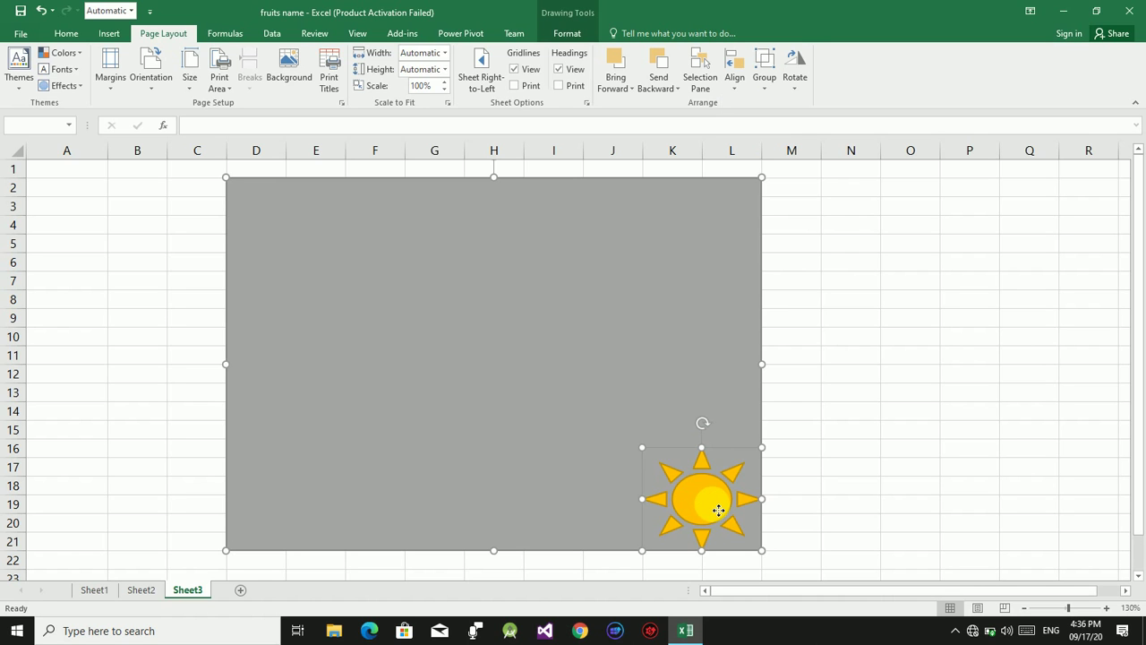
Deselect the sun and the rectangle by selecting the empty cell M15
mouse_move(718, 509)
mouse_down()
mouse_move(707, 492)
mouse_move(659, 491)
mouse_move(717, 488)
mouse_move(724, 511)
mouse_move(701, 514)
mouse_move(718, 514)
mouse_up()
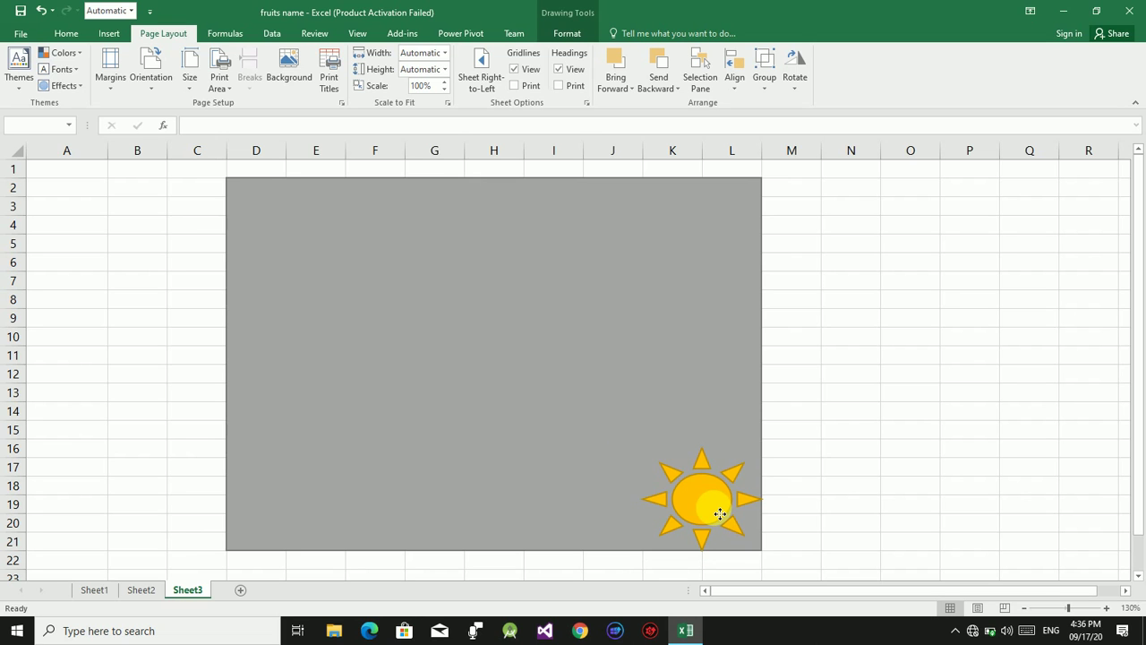
drag(721, 512, 723, 517)
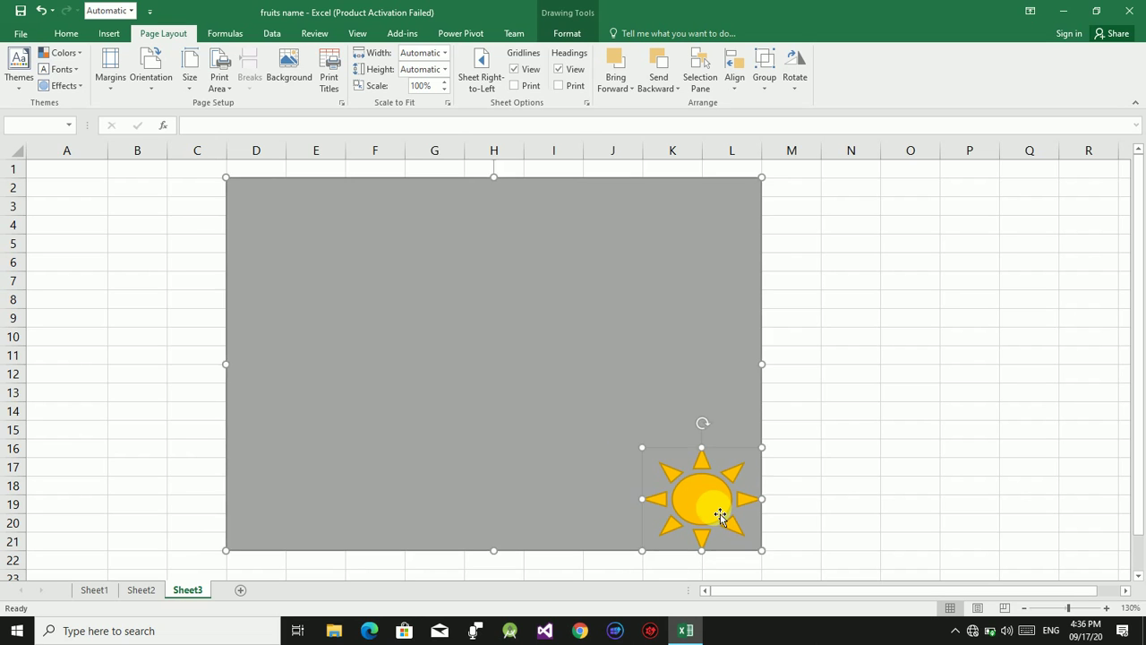
click(824, 441)
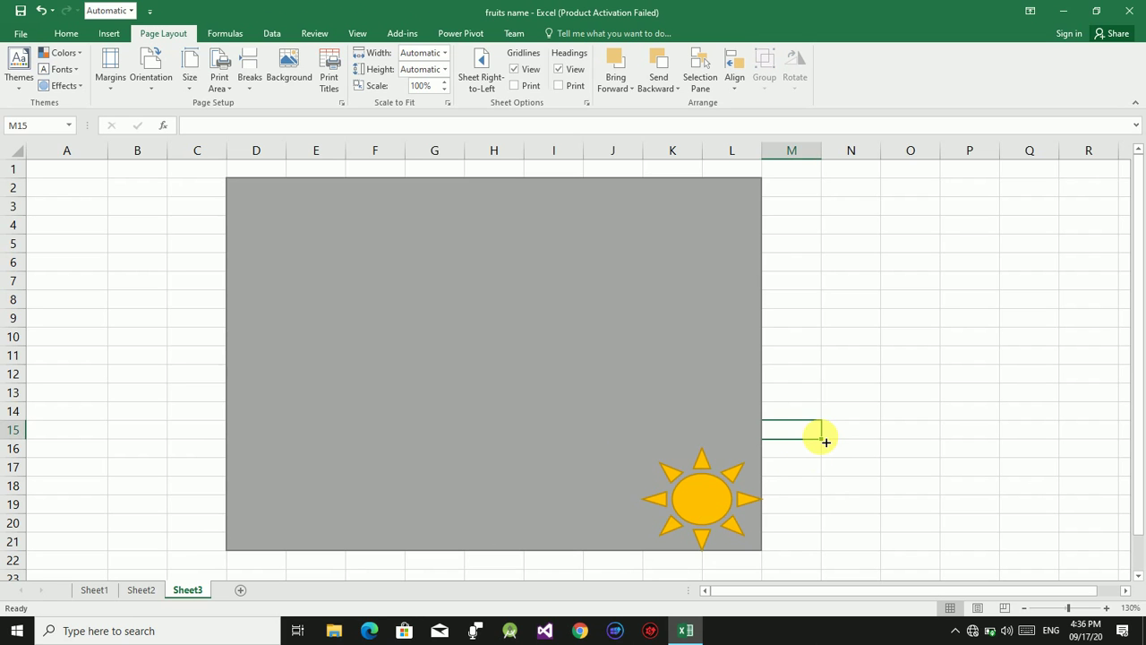
Move the sun to the left of the rectangle's center, and shift the rectangle by itself to columns C–K
click(701, 518)
drag(703, 514, 526, 375)
drag(457, 395, 489, 379)
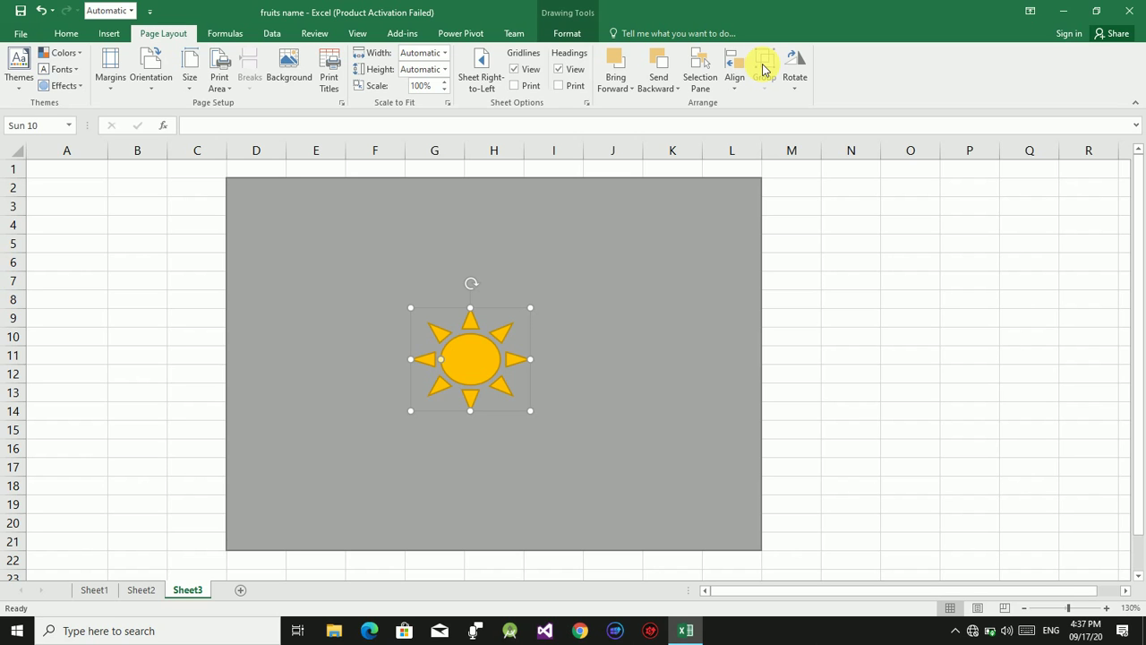
drag(492, 379, 397, 379)
click(627, 308)
drag(626, 311, 554, 314)
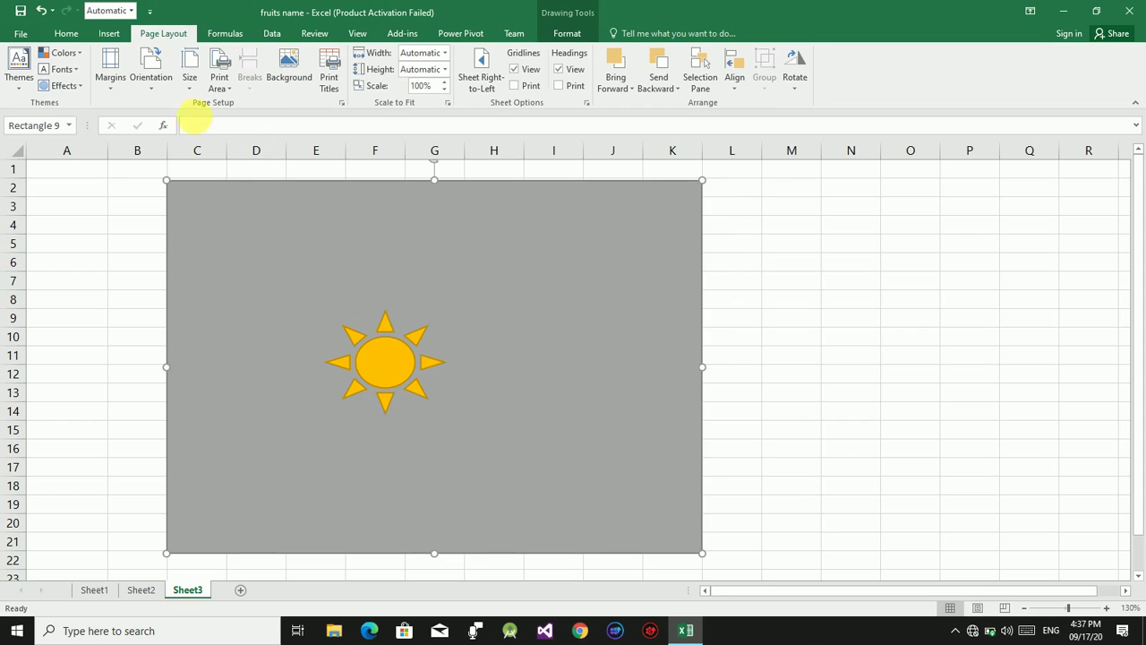
Draw a heart about 1.67" high and 1.55" wide beside the sun and apply the orange shape style
click(111, 34)
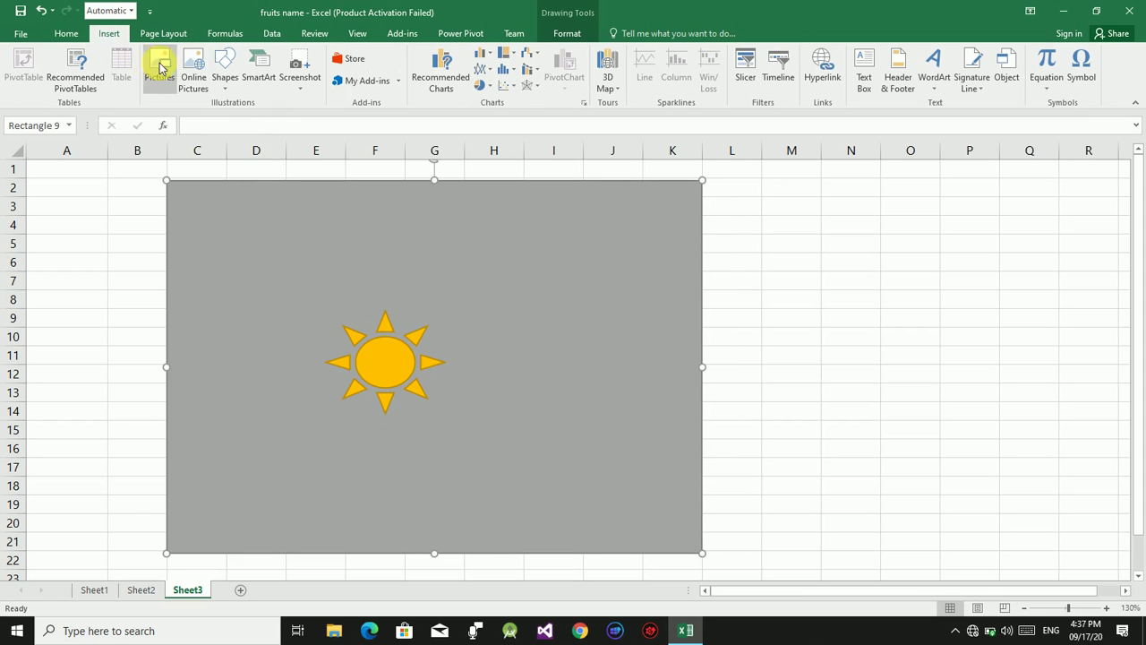
click(224, 60)
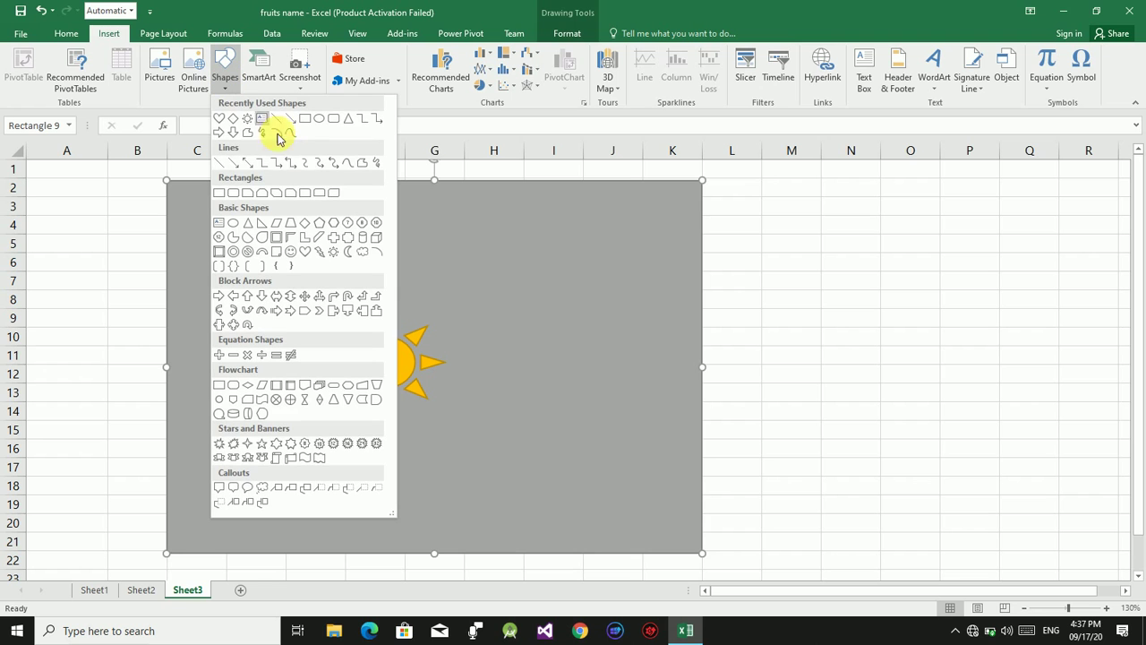
click(221, 119)
drag(445, 254, 621, 409)
click(283, 71)
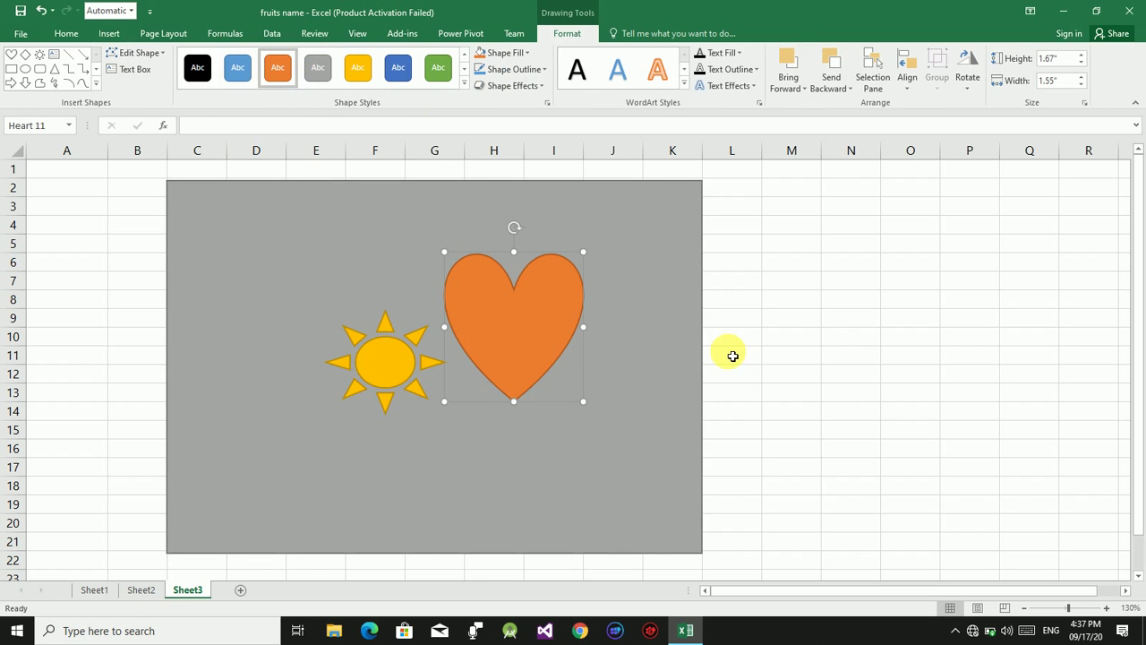
Move the heart, the sun and the rectangle separately, placing the rectangle across columns D–L
drag(539, 328, 592, 383)
mouse_move(378, 388)
mouse_down()
mouse_move(333, 312)
mouse_move(380, 399)
mouse_up()
drag(228, 440, 282, 449)
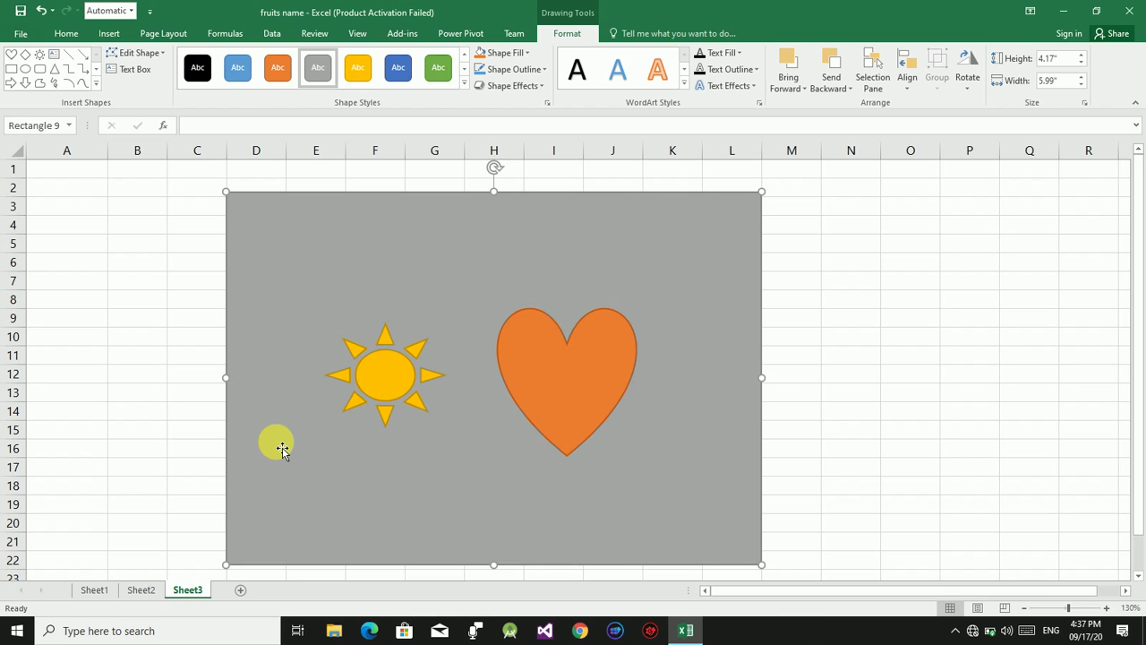
Select all three shapes, undo the rectangle's last move and clear the selection at cell L13
click(163, 36)
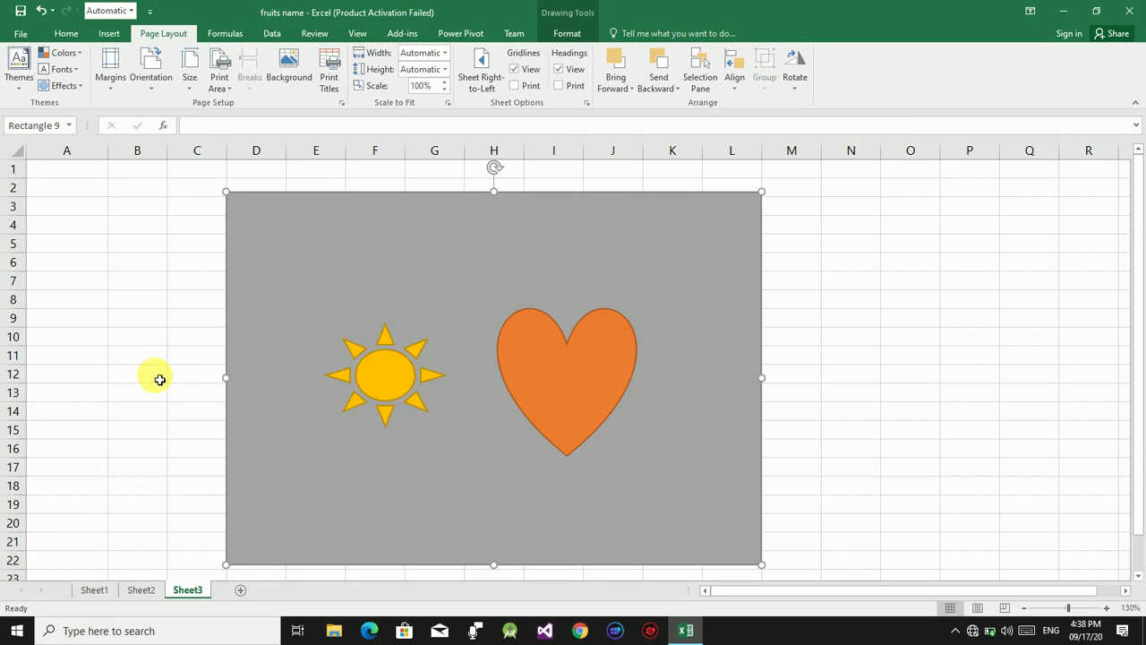
key(ctrl+a)
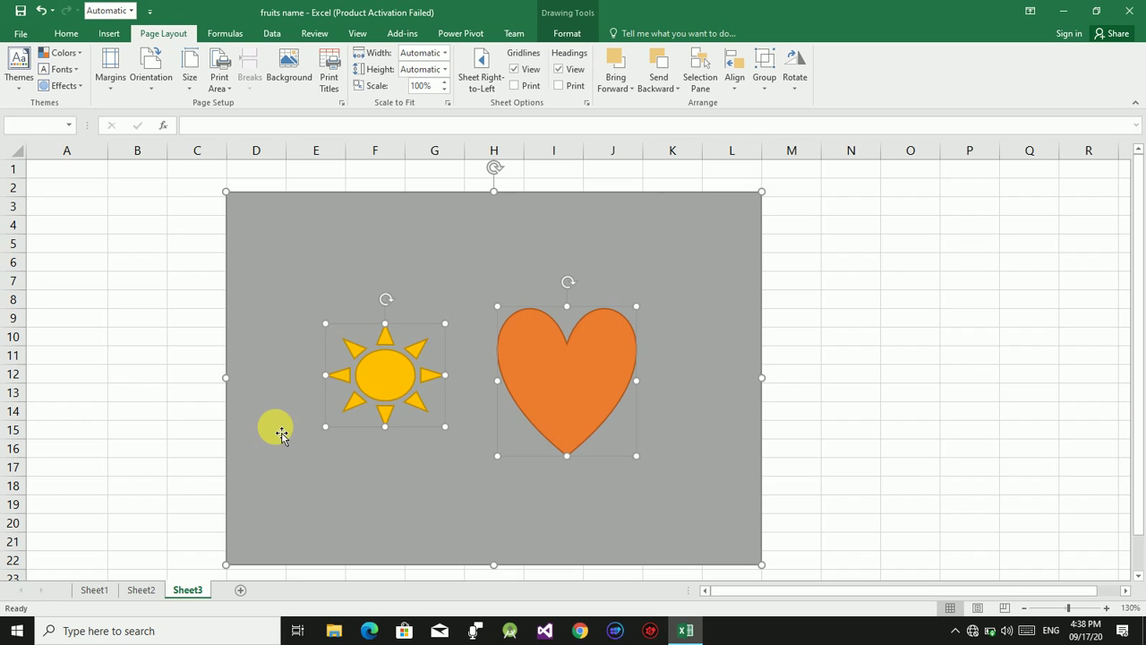
key(ctrl+z)
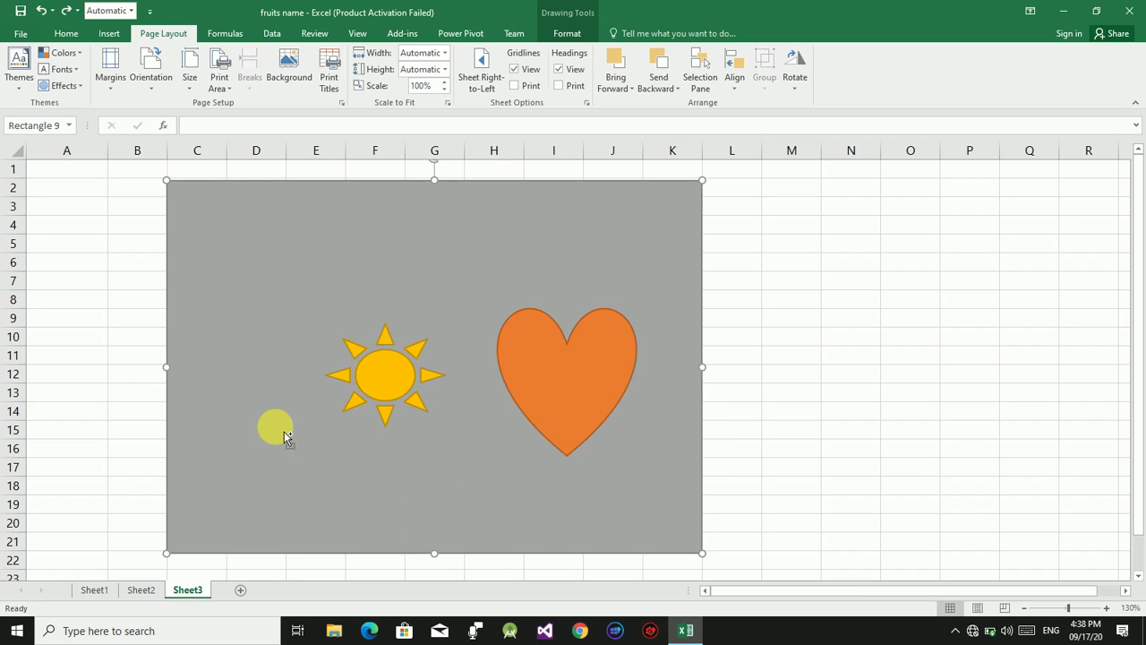
click(734, 394)
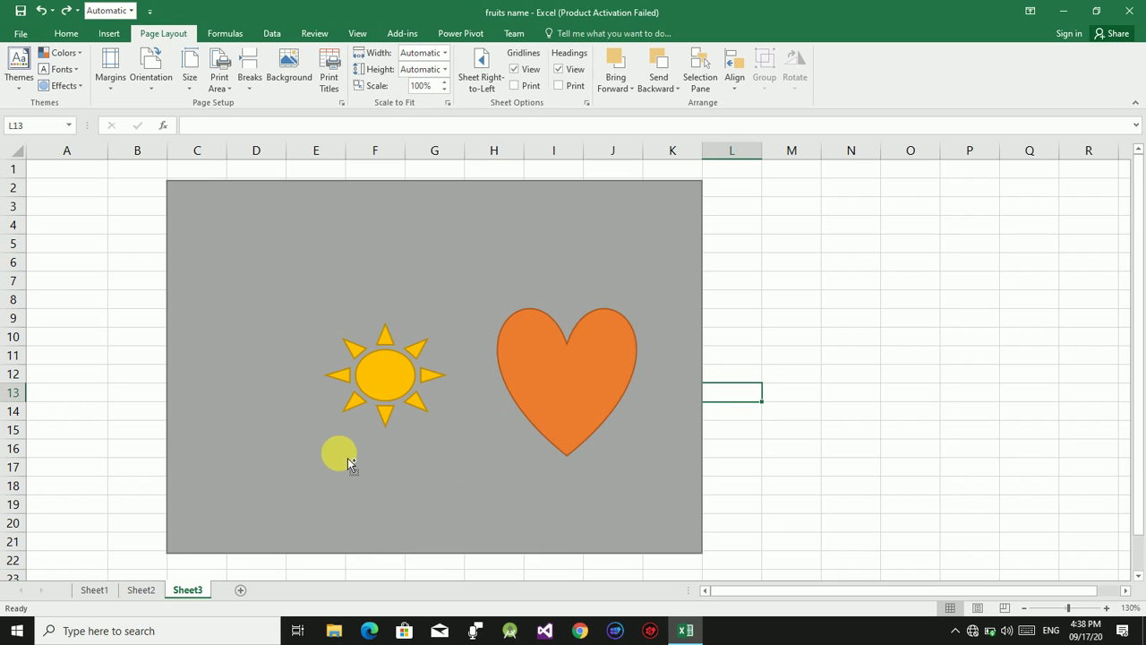
Group the rectangle, sun and heart, and move the group as one object to columns D–L
click(301, 491)
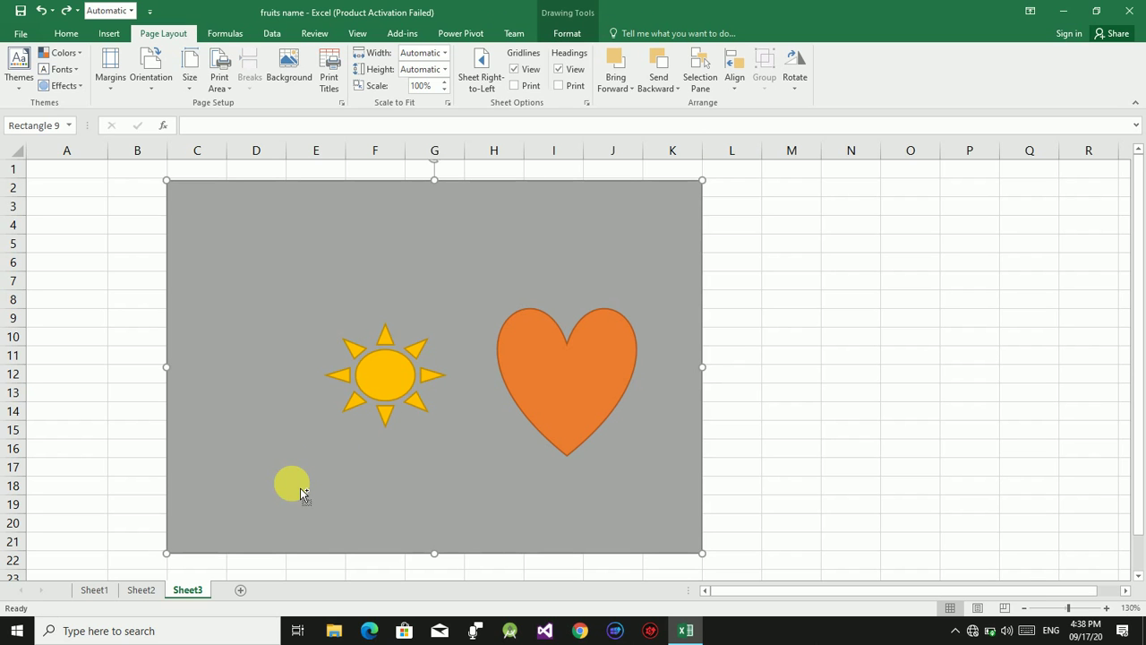
ctrl+click(388, 396)
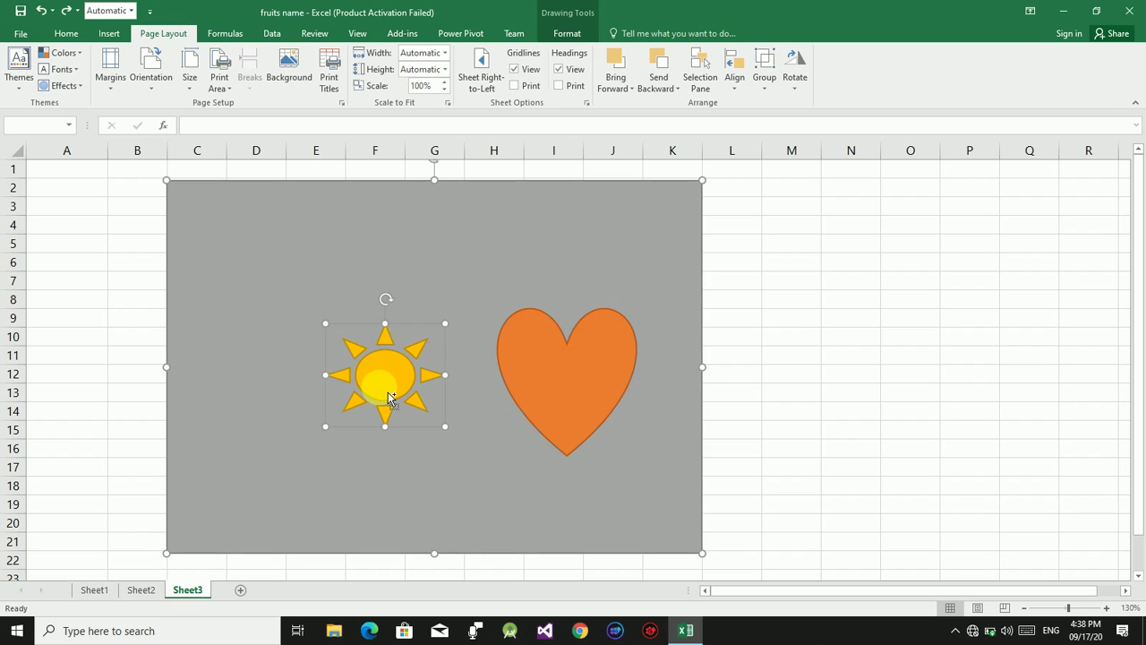
ctrl+click(570, 377)
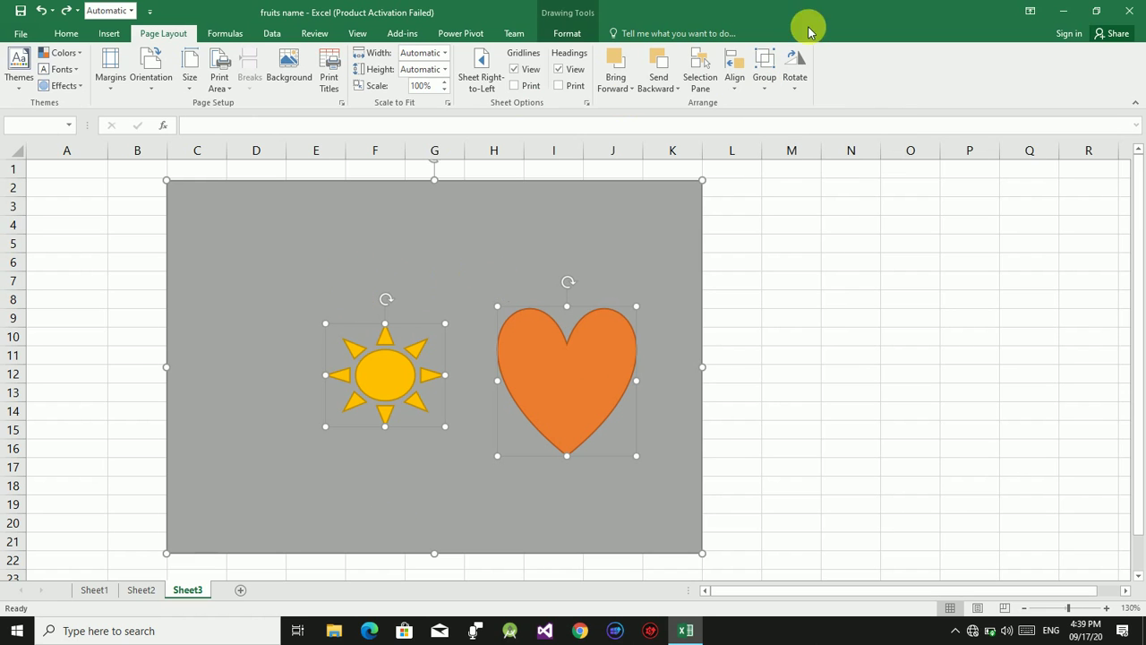
click(764, 85)
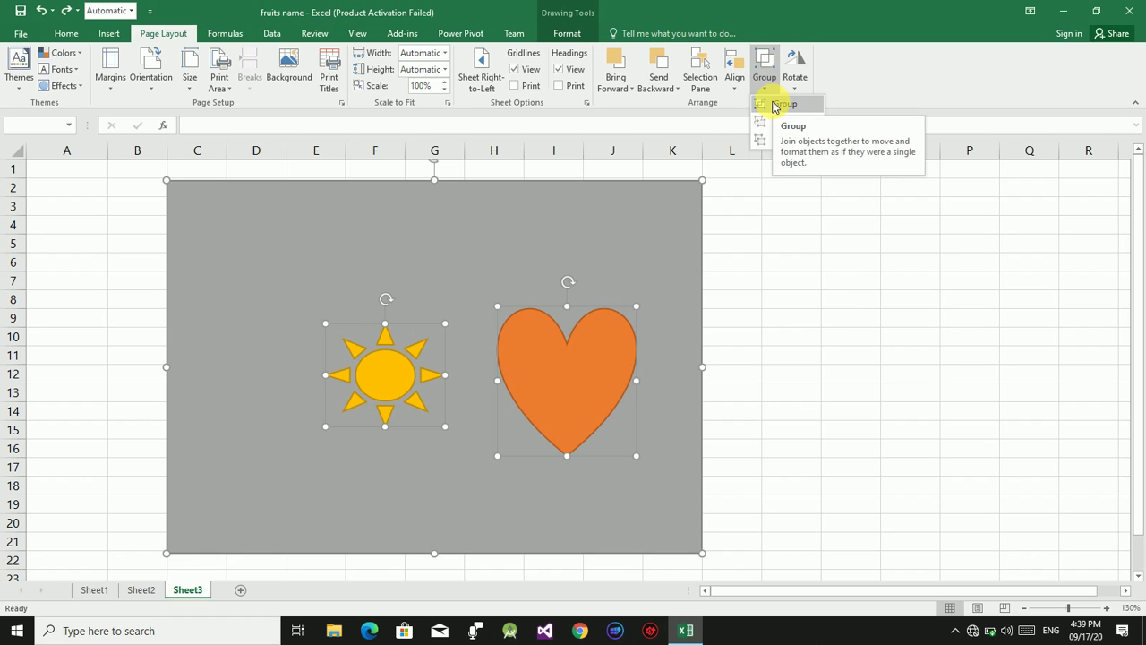
click(775, 106)
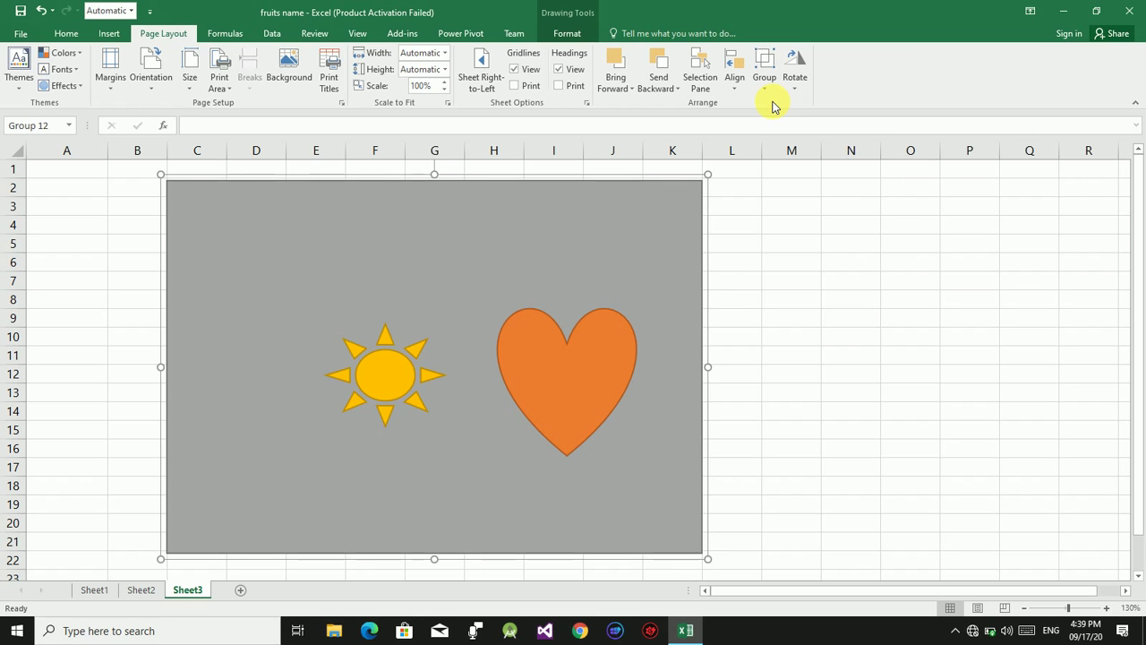
drag(417, 285, 484, 288)
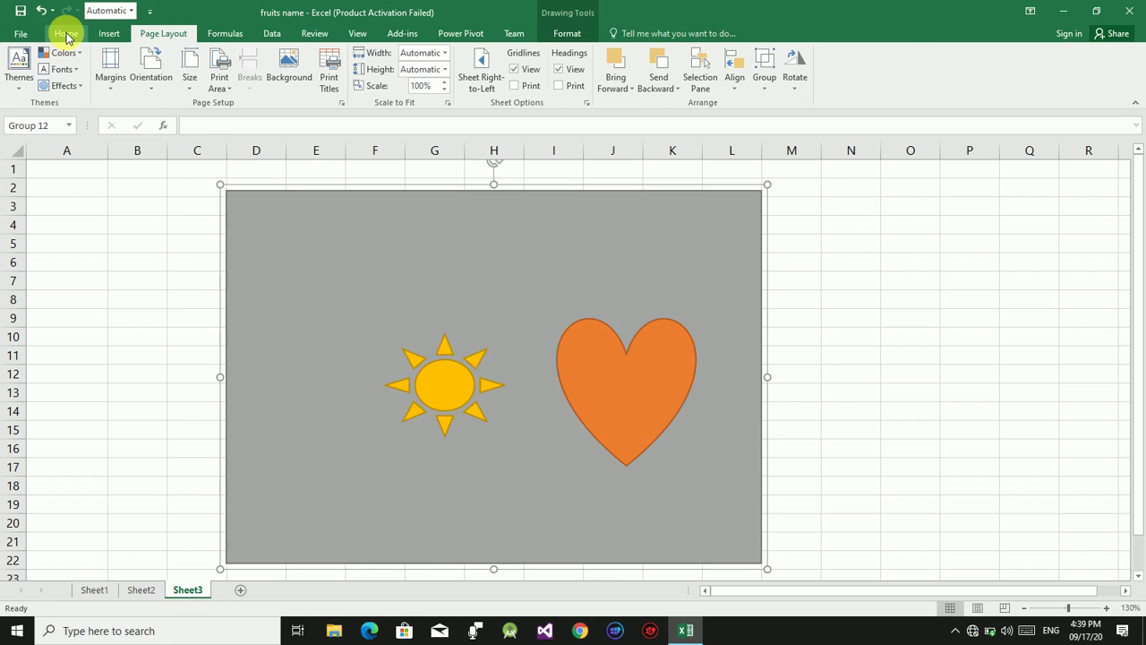
Draw an oval about 0.63" high and 1.11" wide above the sun and apply the dark blue shape style
click(100, 35)
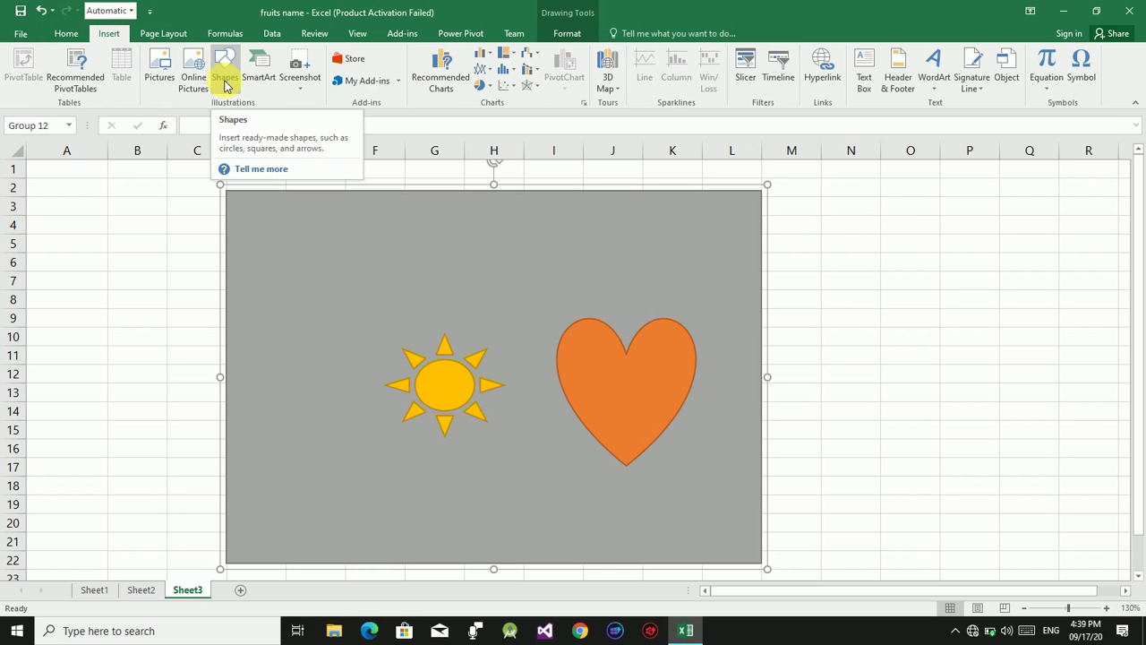
click(225, 83)
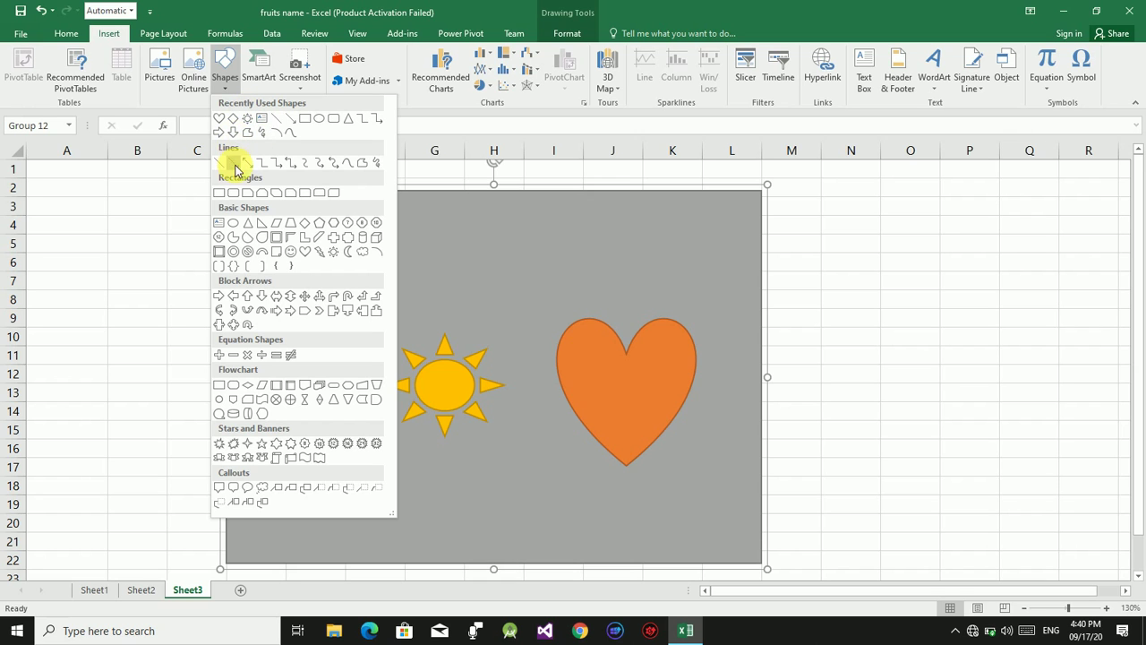
click(237, 228)
mouse_move(284, 232)
mouse_down()
mouse_move(345, 290)
mouse_move(385, 290)
mouse_up()
click(390, 79)
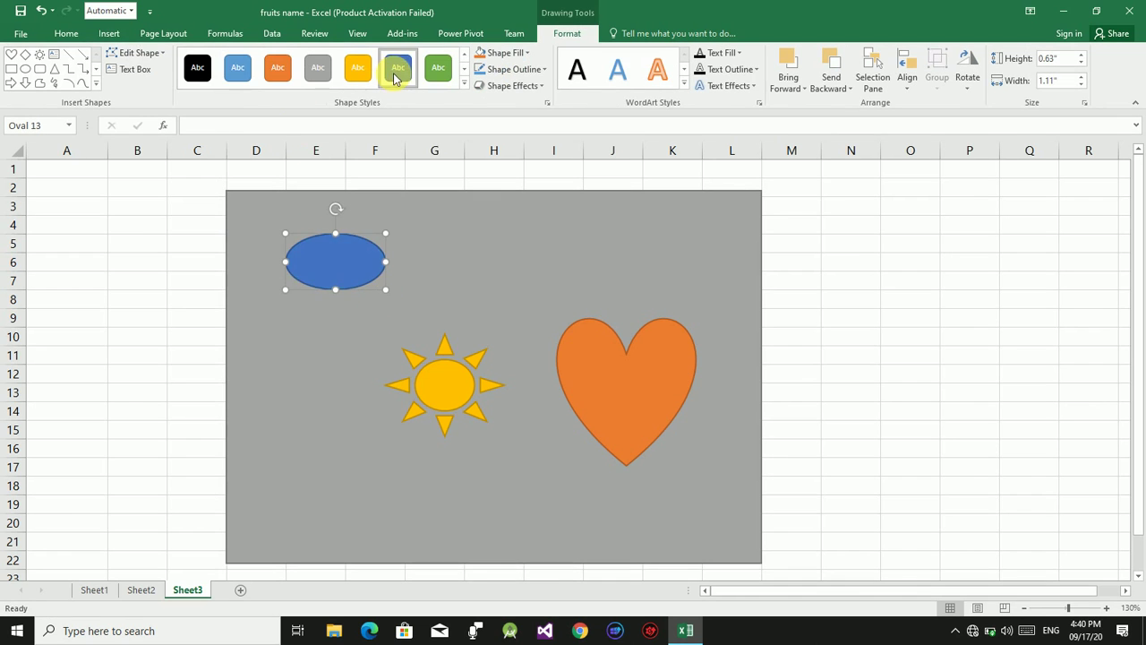
Move the group slightly up to start at row 2, and move the ungrouped oval slightly down by itself
click(443, 289)
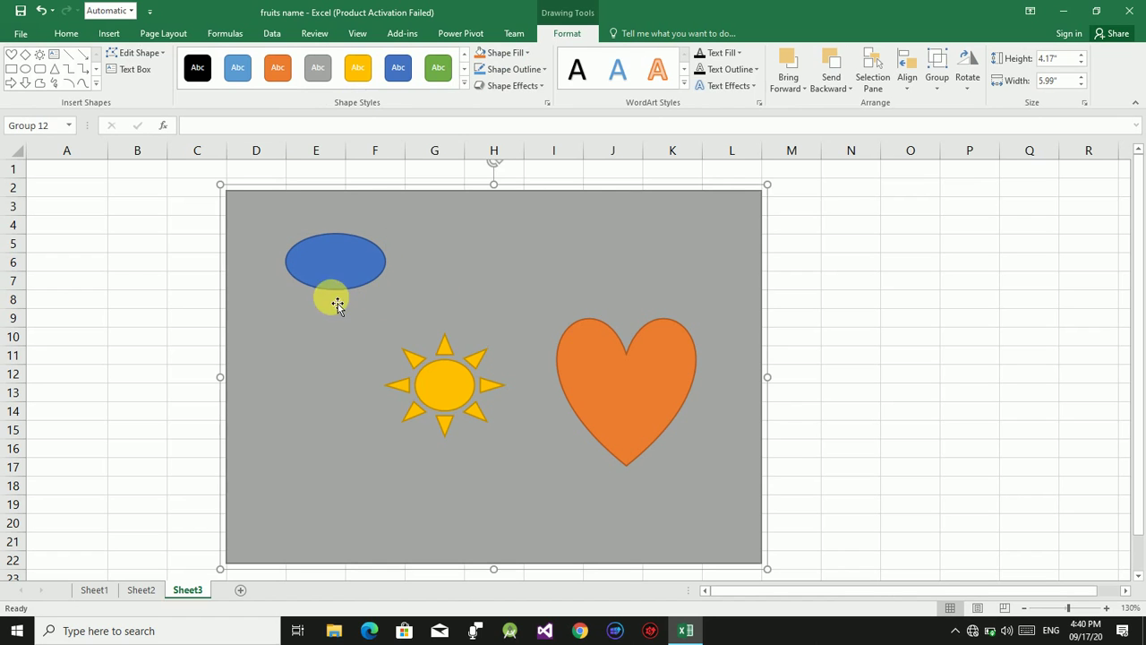
mouse_move(340, 371)
mouse_down()
mouse_move(399, 378)
mouse_move(440, 399)
mouse_move(299, 360)
mouse_move(427, 360)
mouse_move(332, 357)
mouse_move(366, 377)
mouse_move(348, 369)
mouse_up()
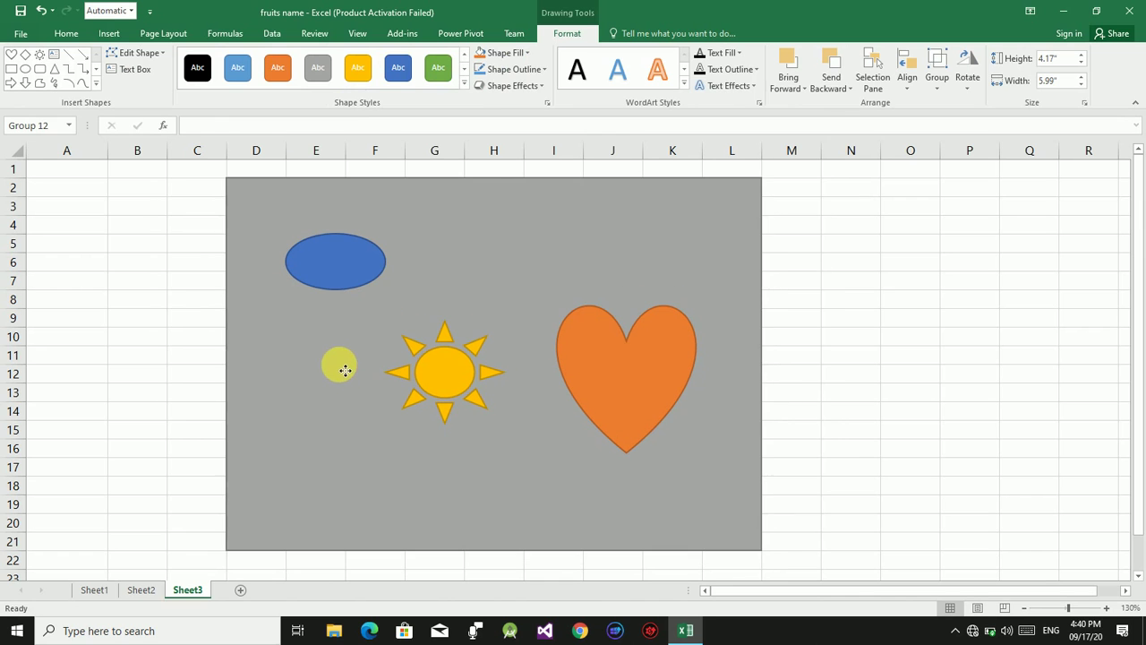
click(329, 270)
mouse_move(329, 271)
mouse_down()
mouse_move(299, 317)
mouse_move(376, 292)
mouse_move(330, 332)
mouse_move(351, 287)
mouse_move(378, 298)
mouse_move(335, 287)
mouse_move(392, 286)
mouse_move(332, 290)
mouse_up()
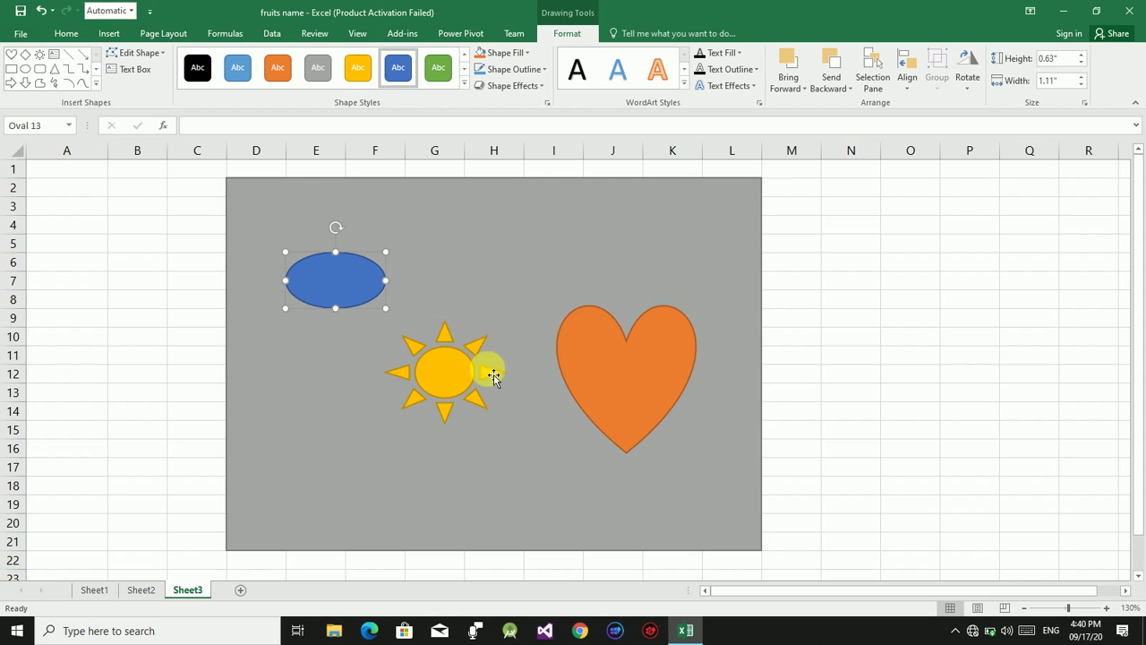
Select the existing group together with the blue oval and group them into one object
mouse_move(559, 258)
mouse_down()
mouse_move(468, 248)
mouse_move(621, 238)
mouse_move(560, 259)
mouse_up()
drag(355, 287, 352, 296)
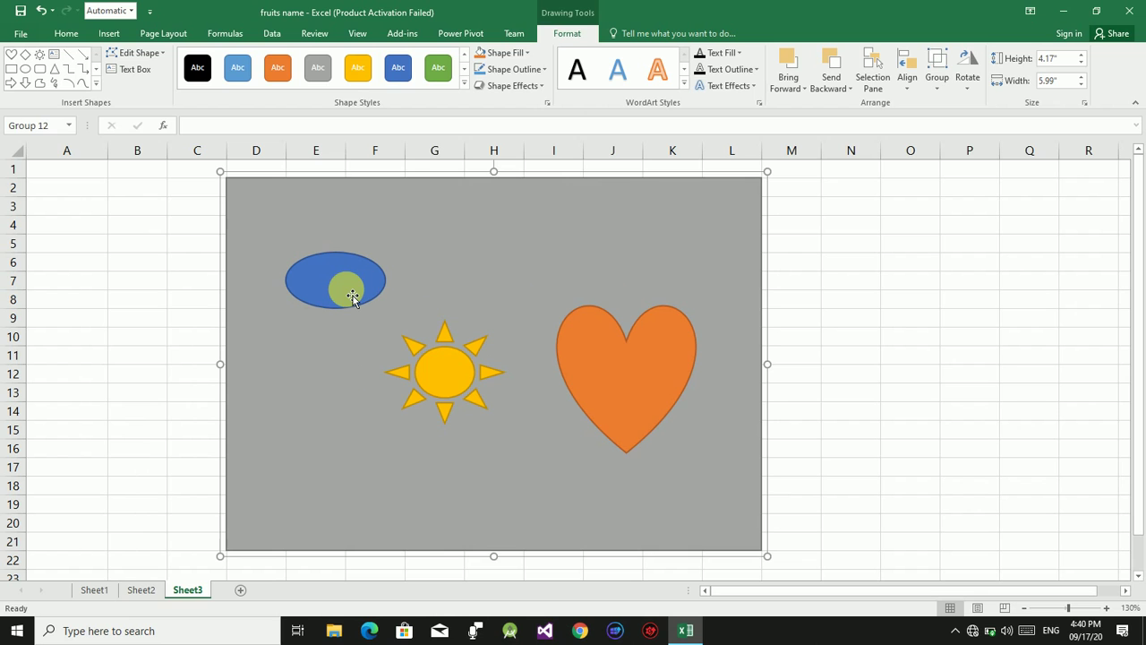
drag(353, 296, 485, 434)
key(Tab)
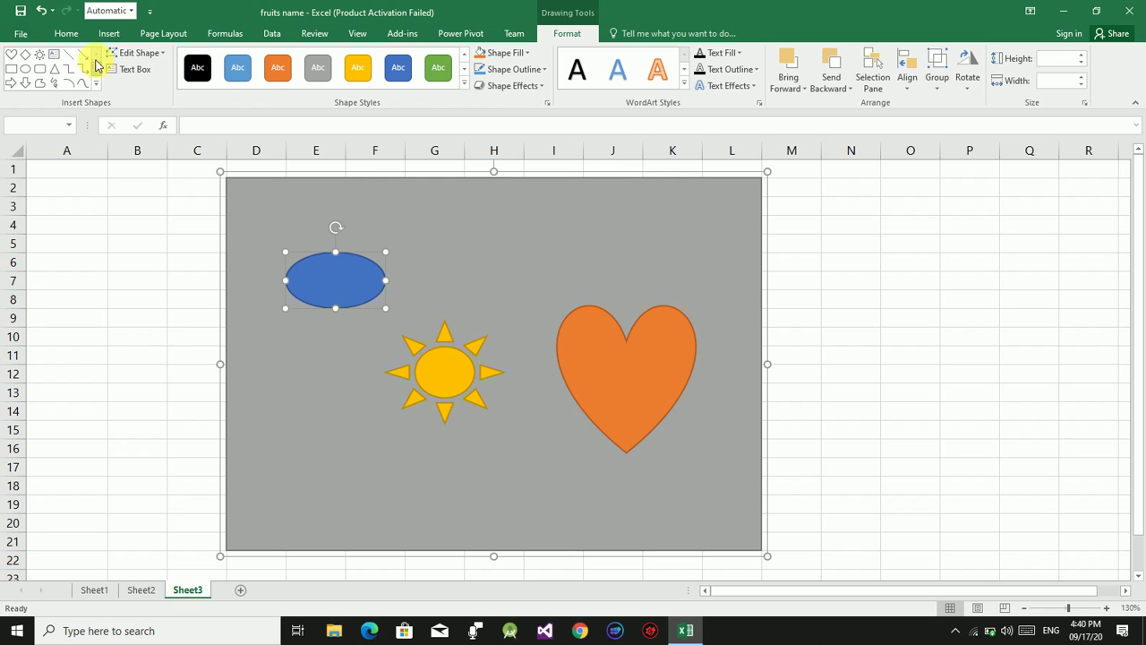
click(158, 41)
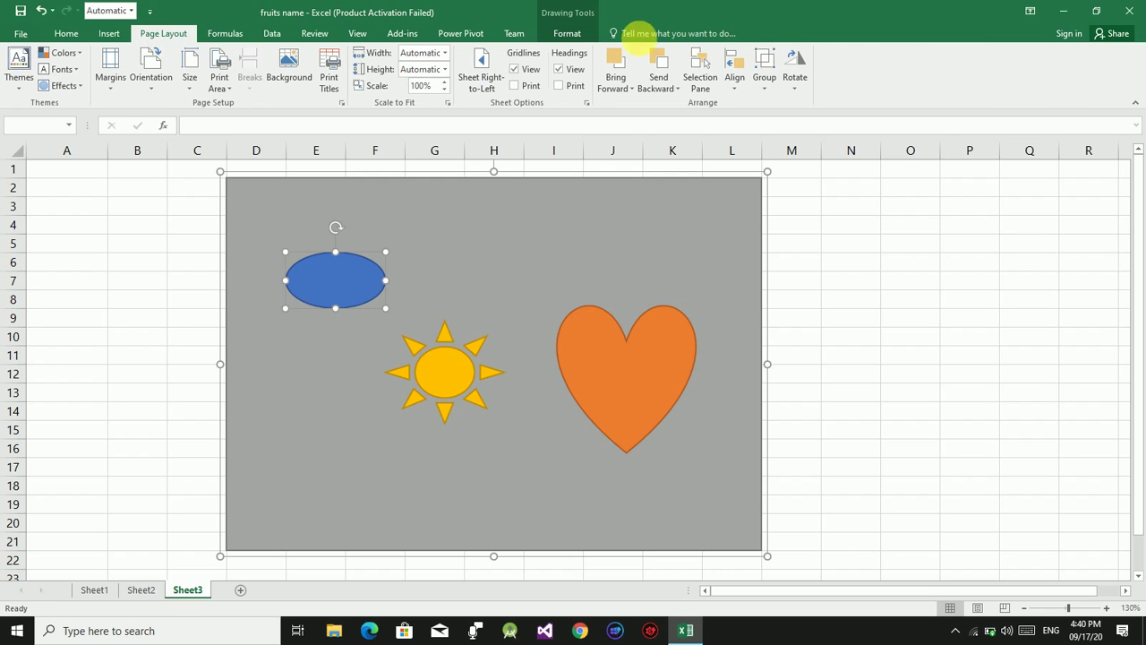
click(766, 94)
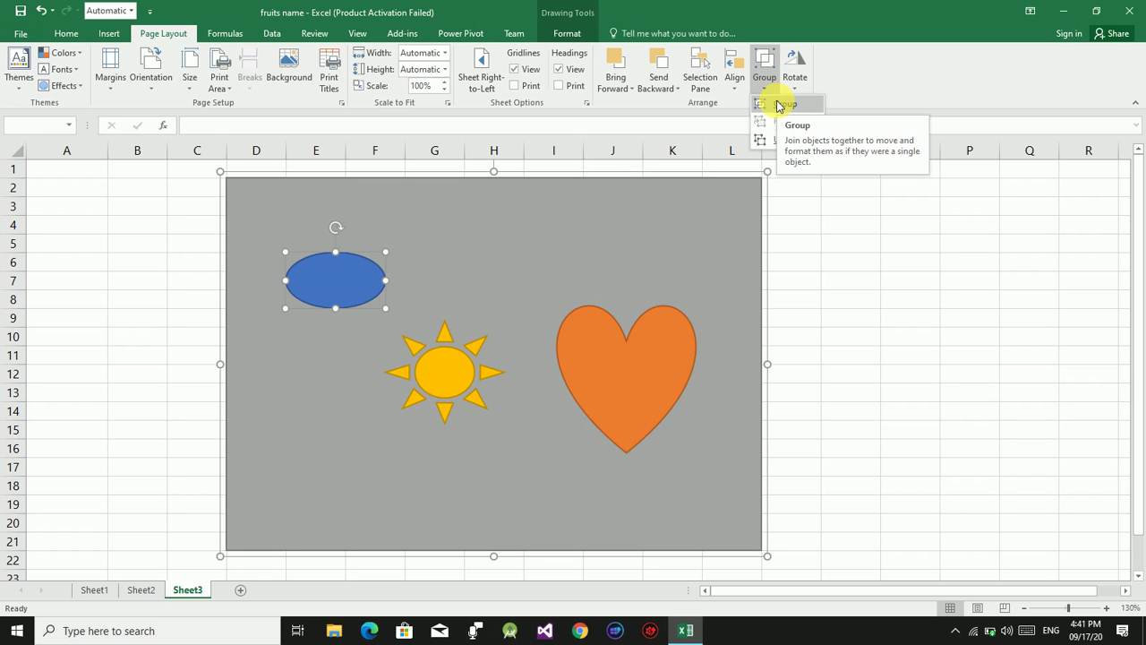
click(777, 106)
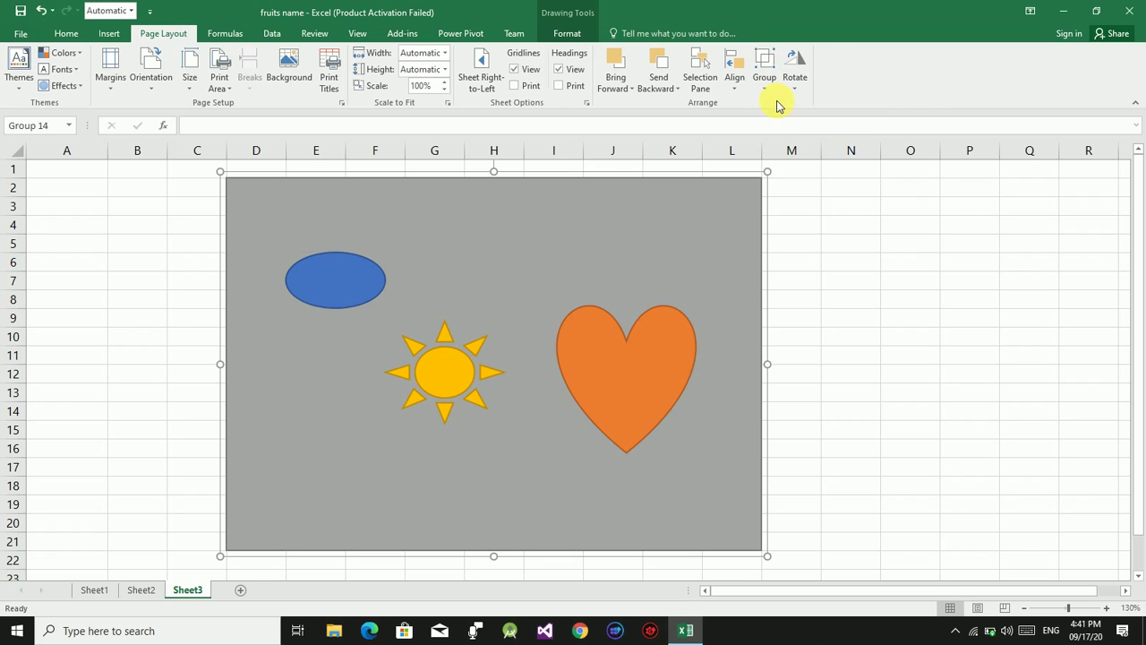
Move the new group to start at column E and widen it to about 7.24"
drag(338, 282, 386, 265)
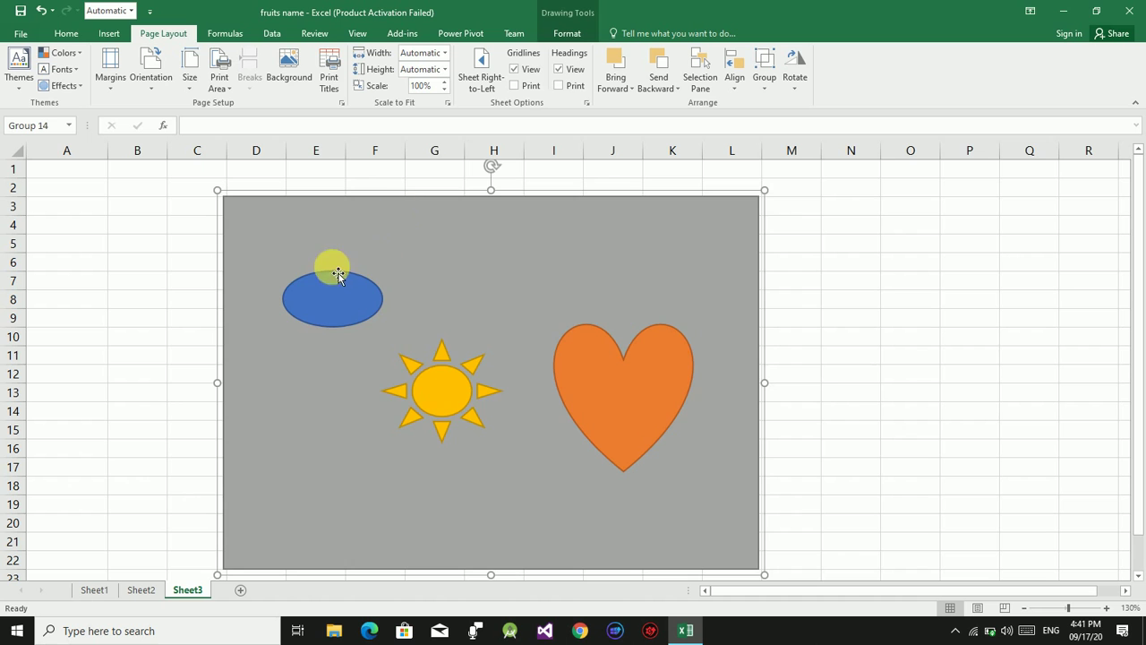
drag(345, 246, 399, 220)
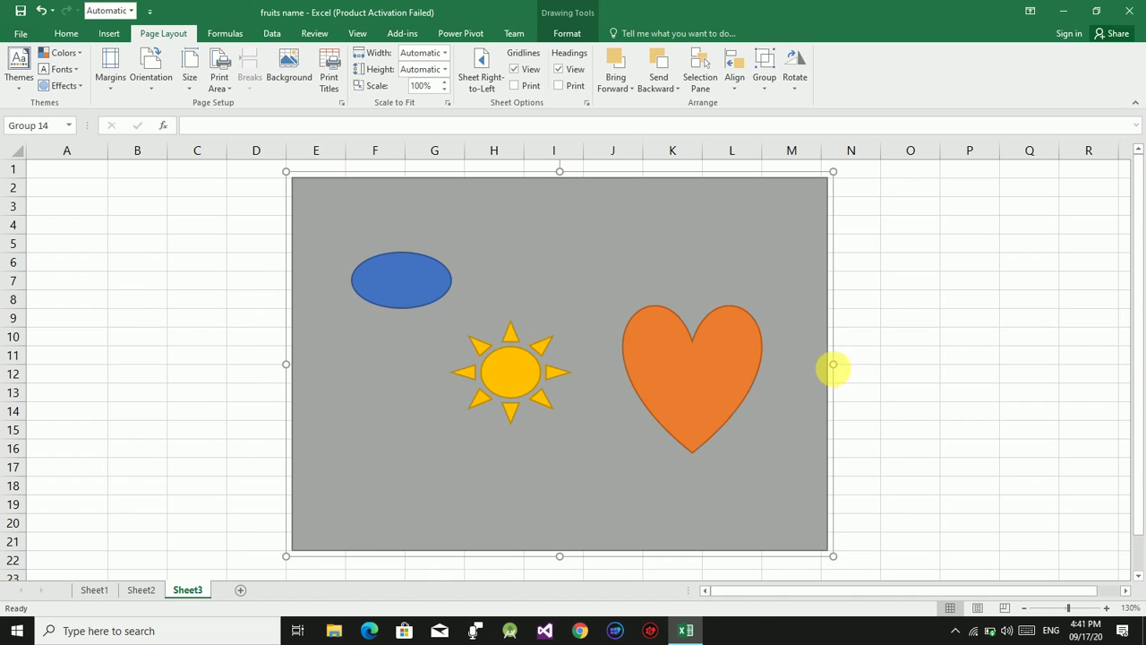
drag(840, 368, 959, 357)
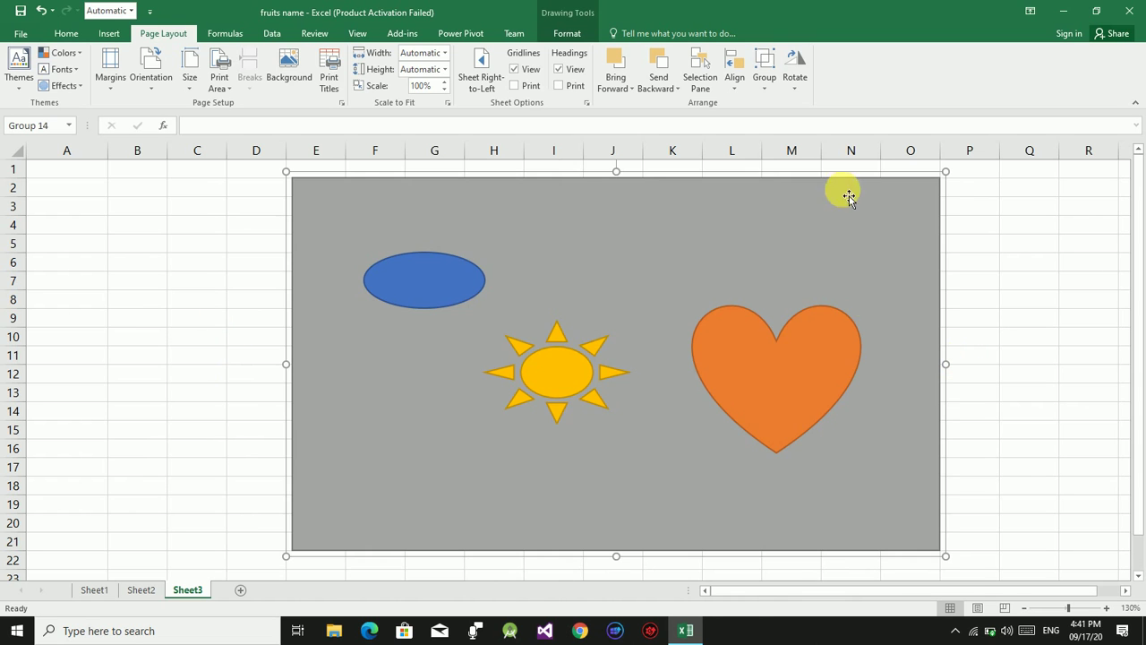
Use More Rotation Options to set the group's height to 5.3" and its width to 6.4"
click(797, 92)
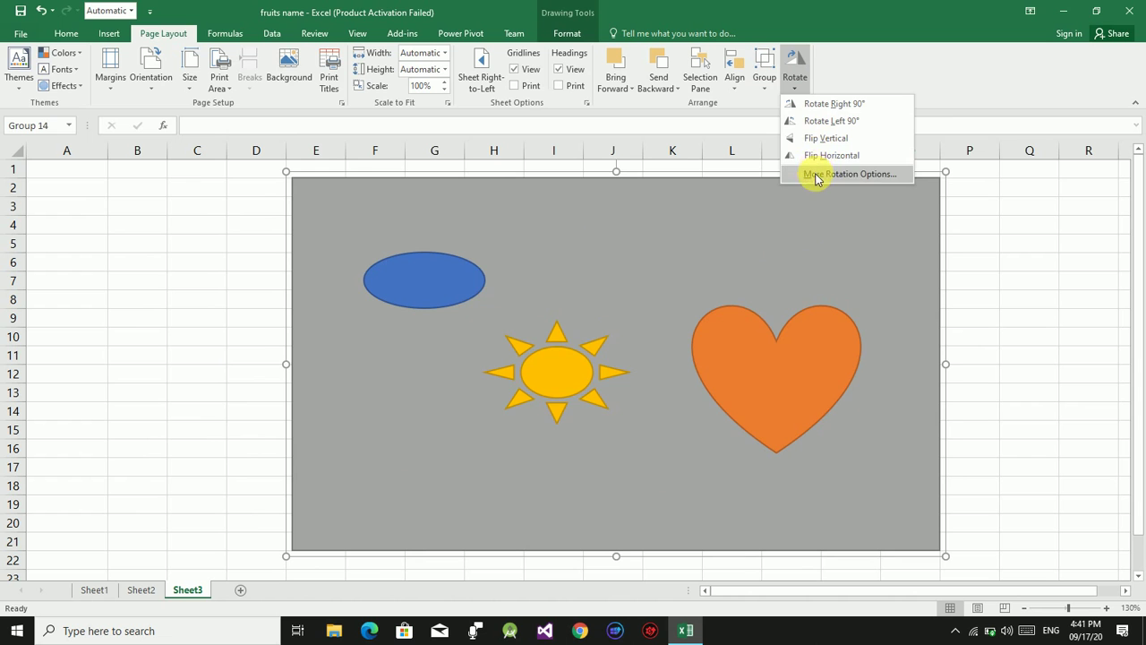
click(815, 175)
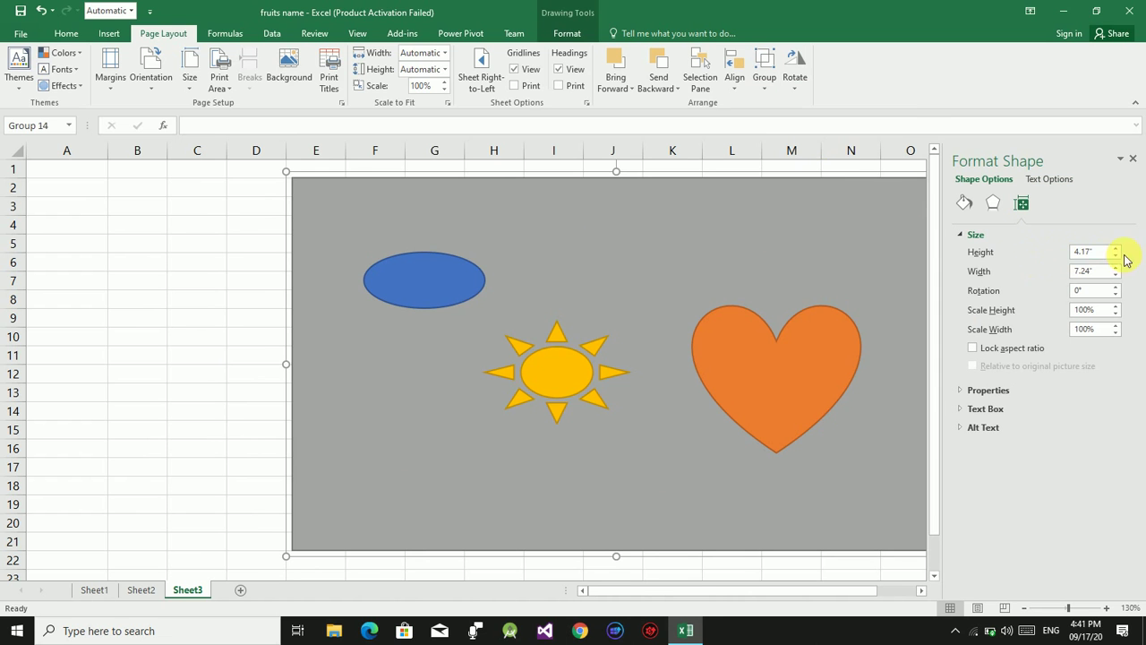
click(1116, 249)
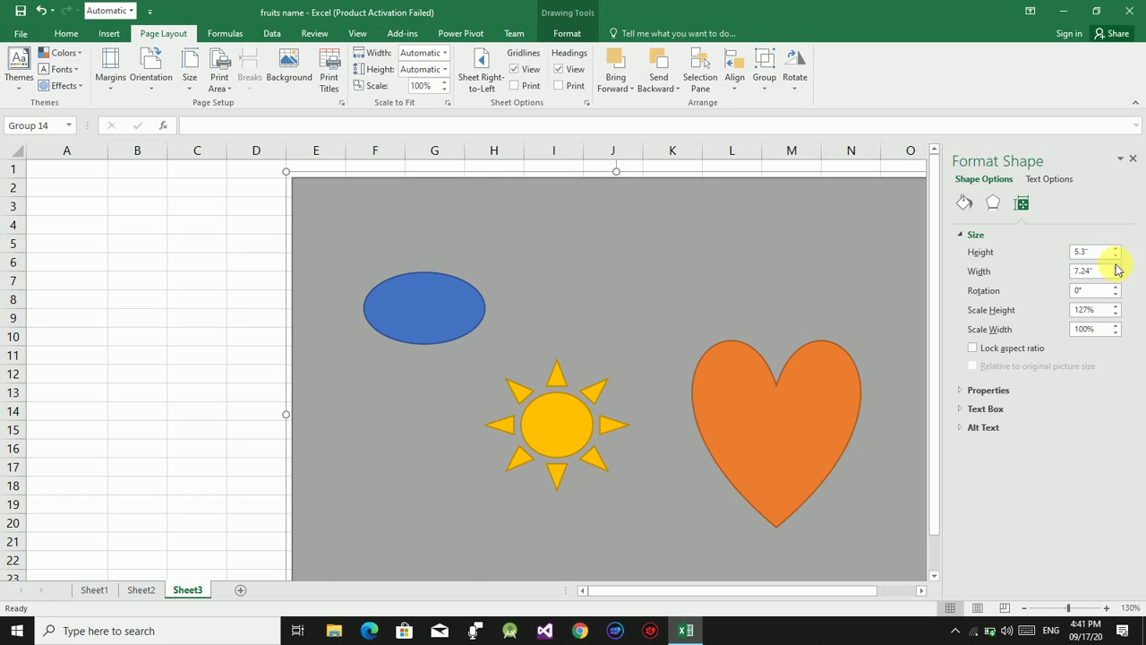
click(1116, 275)
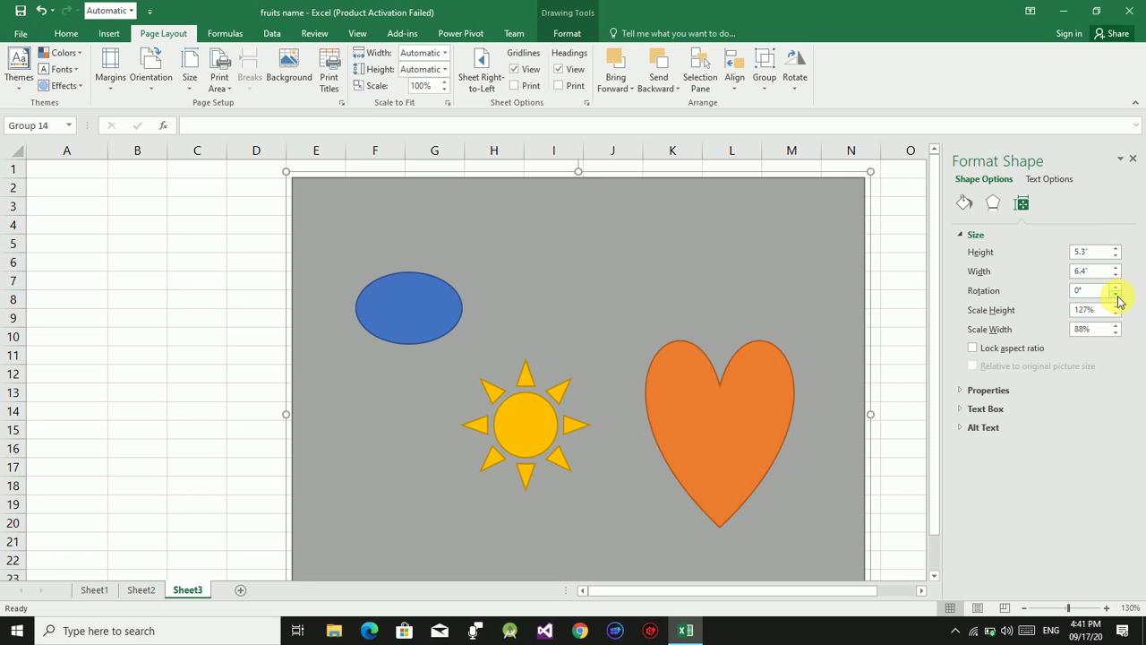
Set the group's rotation to -15°
click(1116, 297)
click(1116, 297)
click(1116, 297)
click(1116, 297)
click(1116, 298)
click(1116, 297)
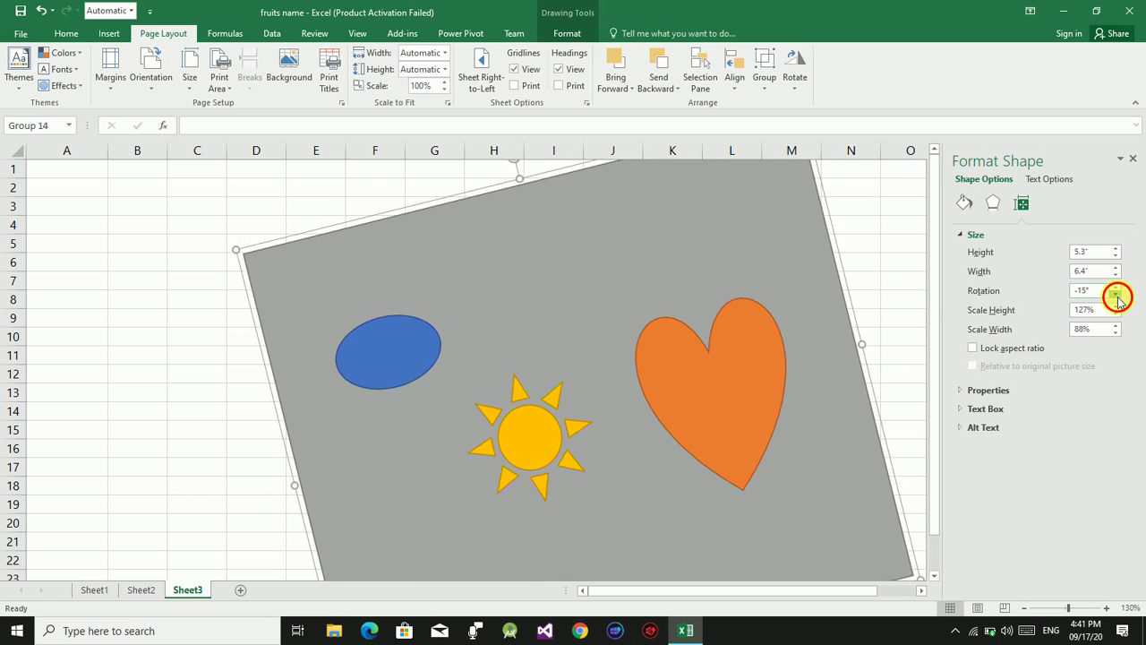
Adjust the selected group's rotation to -3°
click(1116, 297)
click(1117, 297)
click(1115, 286)
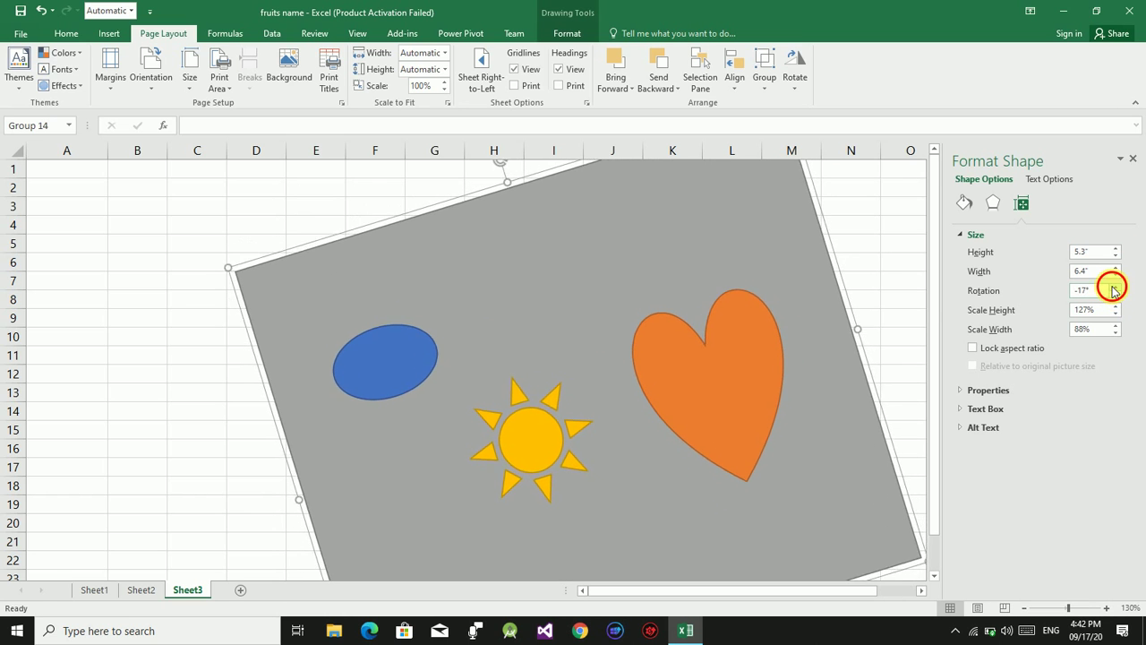
click(1115, 286)
click(1114, 286)
click(1114, 286)
click(1114, 286)
click(1114, 285)
click(1114, 286)
Reduce the group's scale height to 99%, leaving its aspect ratio unlocked
click(1115, 314)
click(1115, 314)
click(1116, 314)
click(1115, 314)
click(1115, 314)
click(1115, 315)
click(1115, 315)
click(1116, 314)
click(1116, 314)
click(1115, 315)
click(1116, 314)
click(1115, 314)
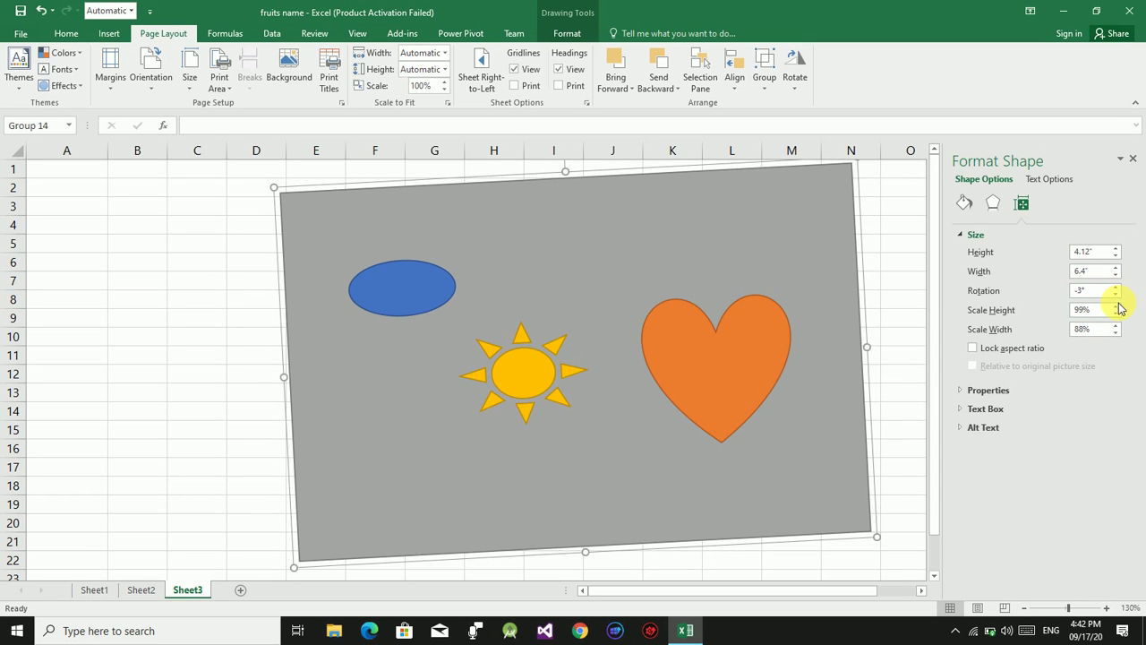
Increase the group's scale height to 113%
click(1116, 305)
click(1117, 305)
click(1117, 306)
click(1116, 306)
click(1116, 306)
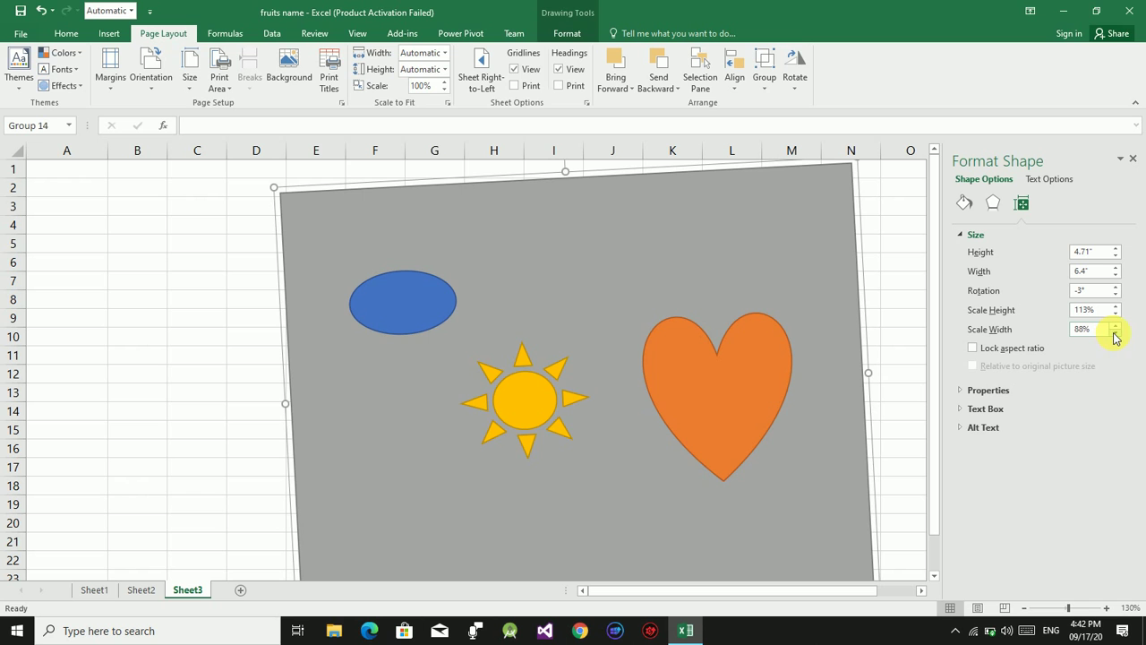
Reduce the group's scale width to 72% and expand the Properties section of its shape formatting options
click(1115, 334)
click(1115, 334)
click(1116, 333)
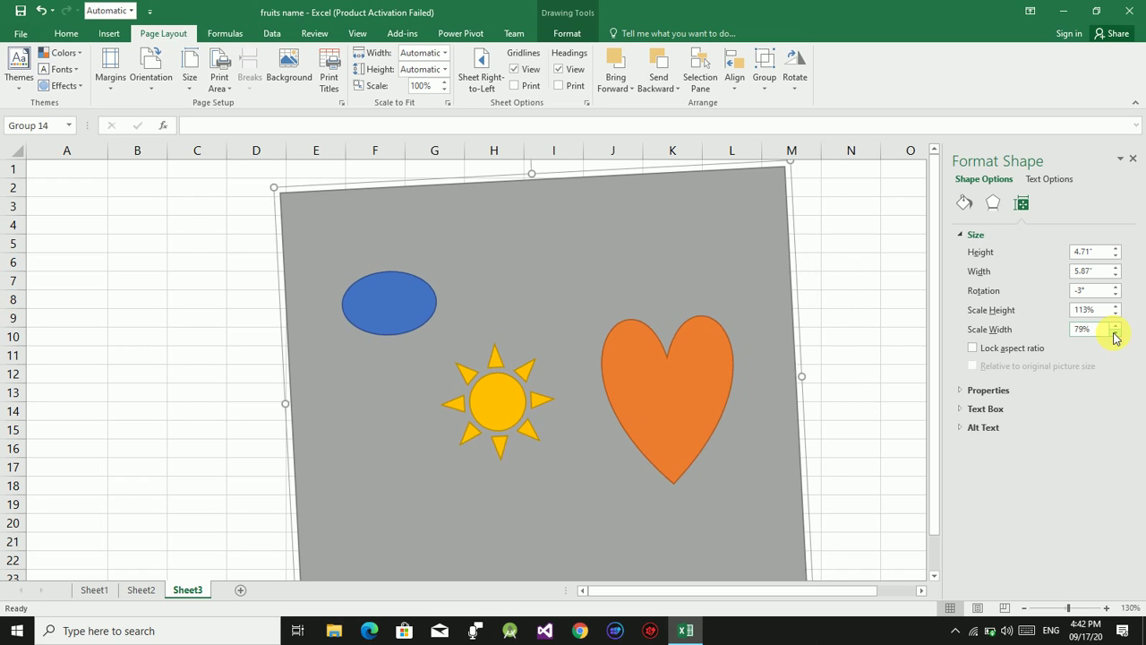
click(1115, 334)
click(1116, 334)
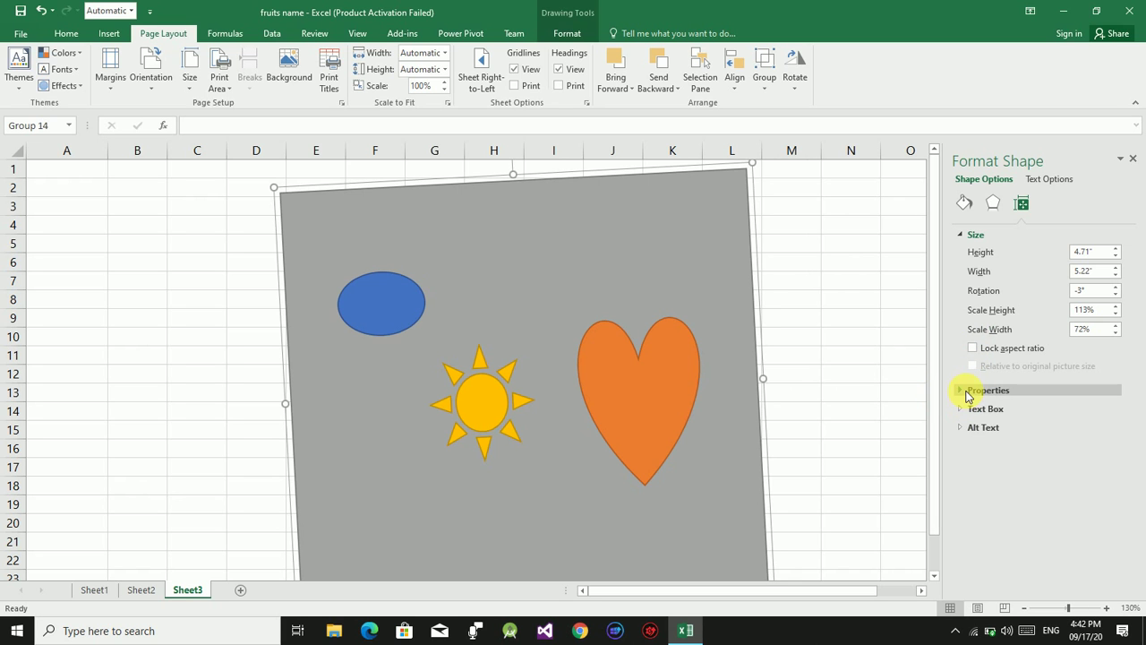
click(967, 396)
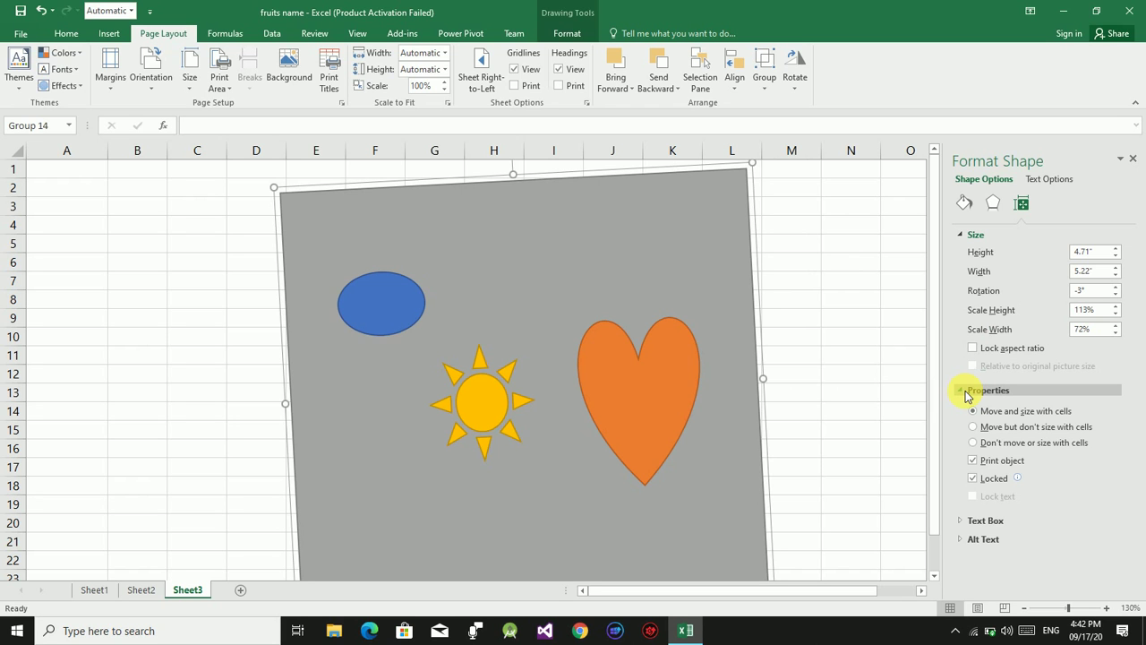
key(ctrl+F6)
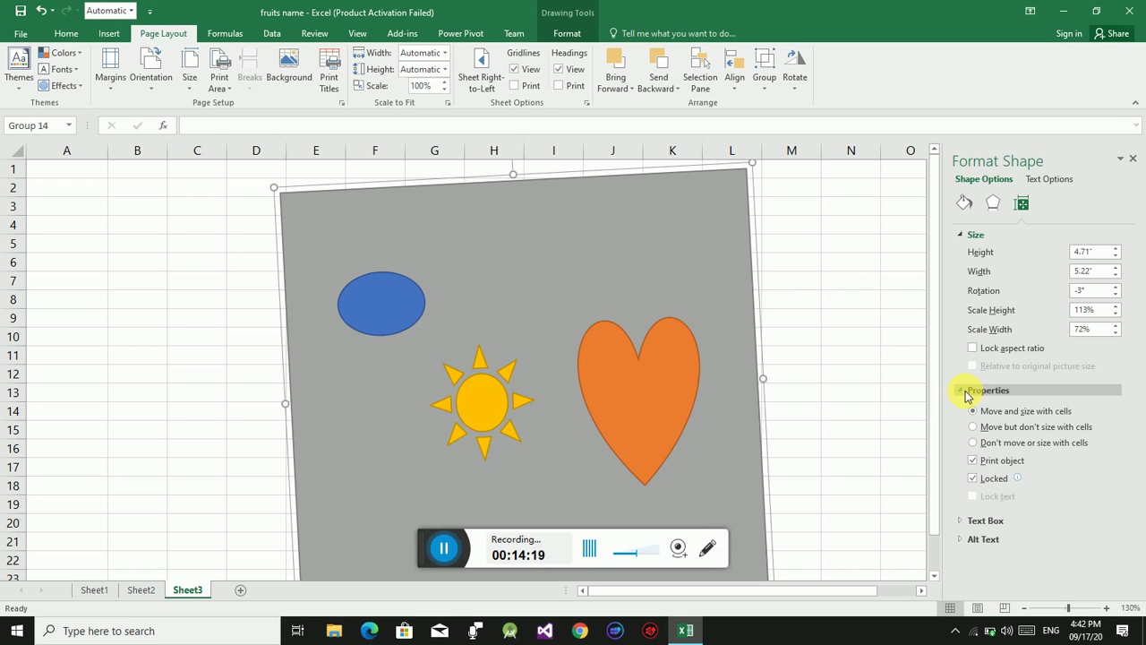